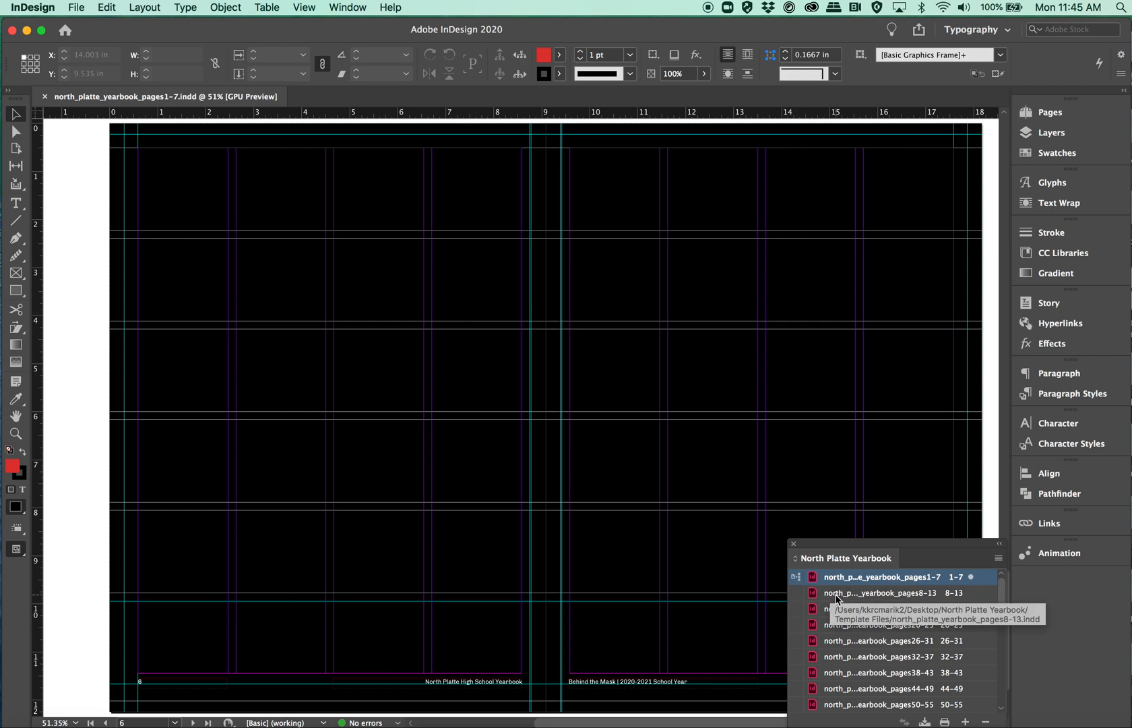
{"action": "scroll", "coordinate": [866, 680], "scroll_direction": "down", "scroll_amount": 10}
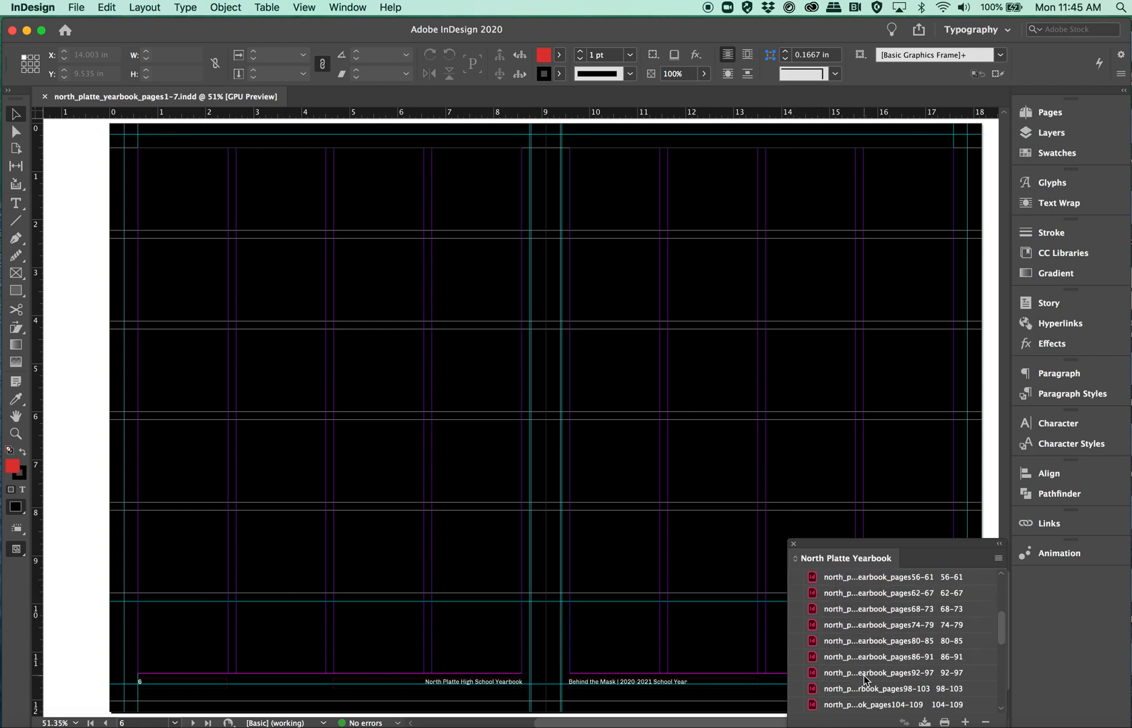
{"action": "scroll", "coordinate": [867, 680], "scroll_direction": "up", "scroll_amount": 10}
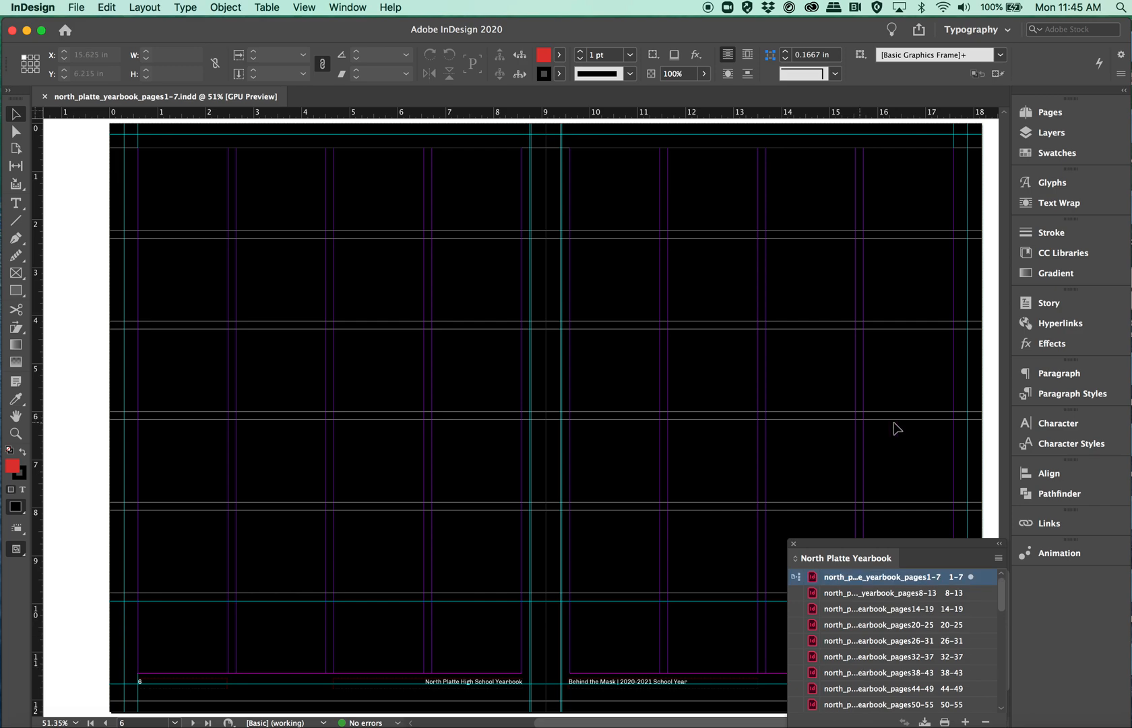
Step: Inspect the Caption Bold – White character style's basic formats and colour settings, then close its options without changes
{"action": "left_click", "coordinate": [1055, 396]}
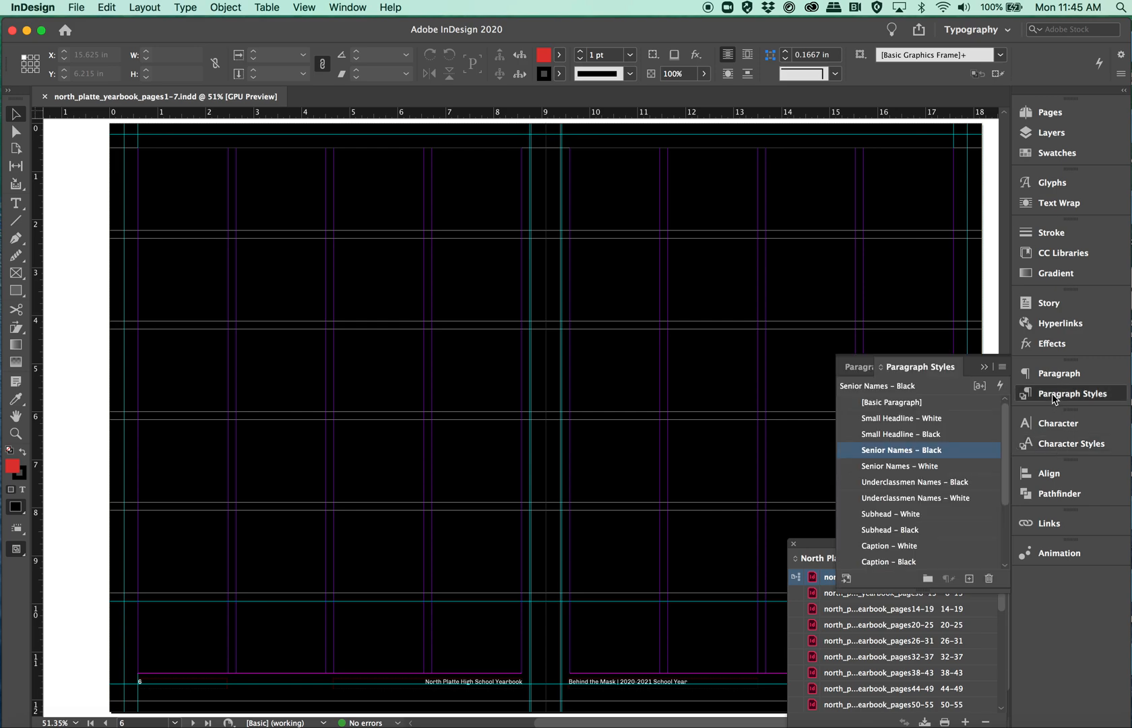
{"action": "left_click", "coordinate": [1053, 446]}
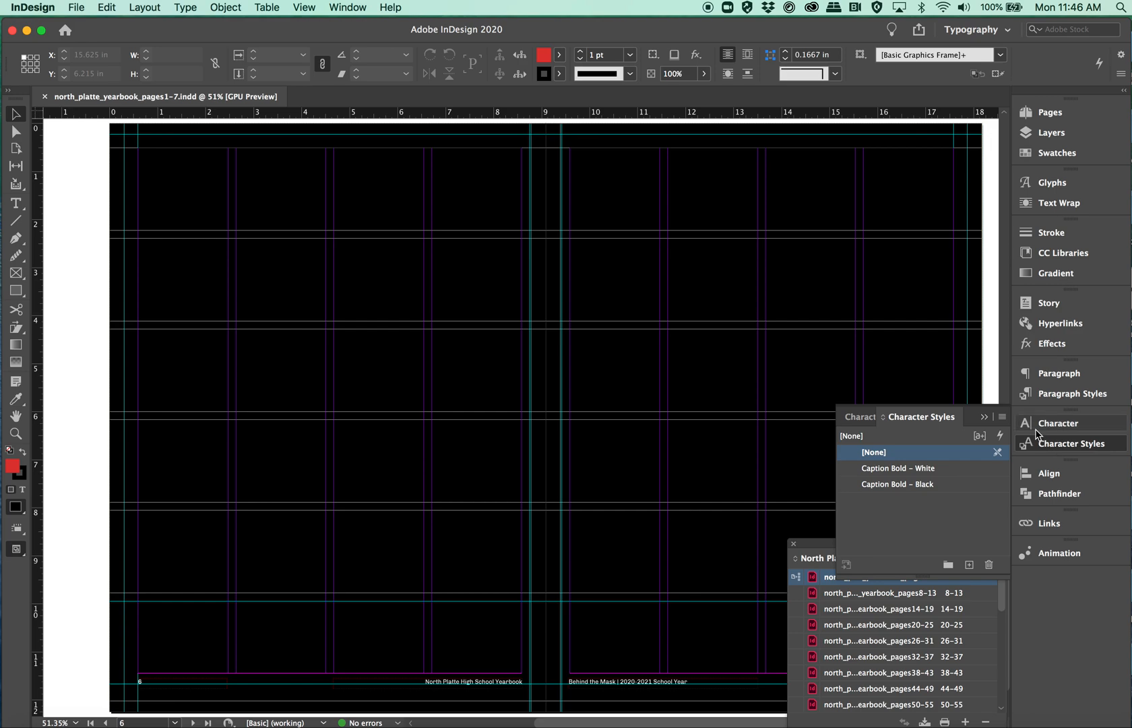
{"action": "double_click", "coordinate": [889, 472]}
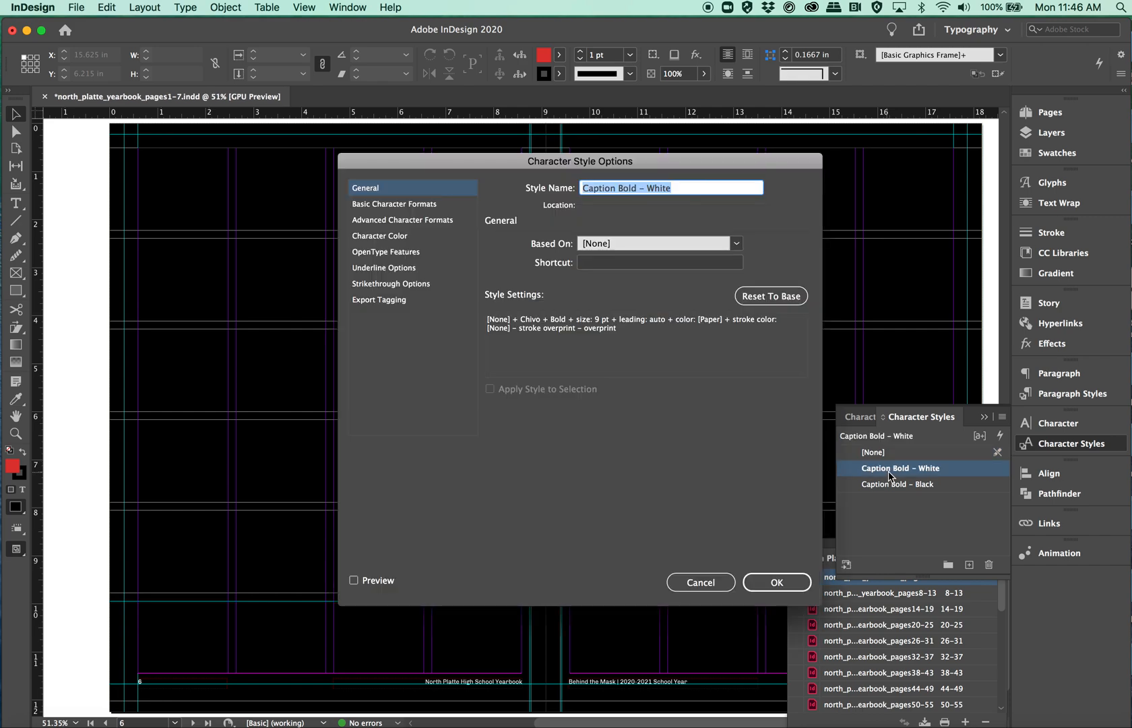
{"action": "left_click", "coordinate": [417, 208]}
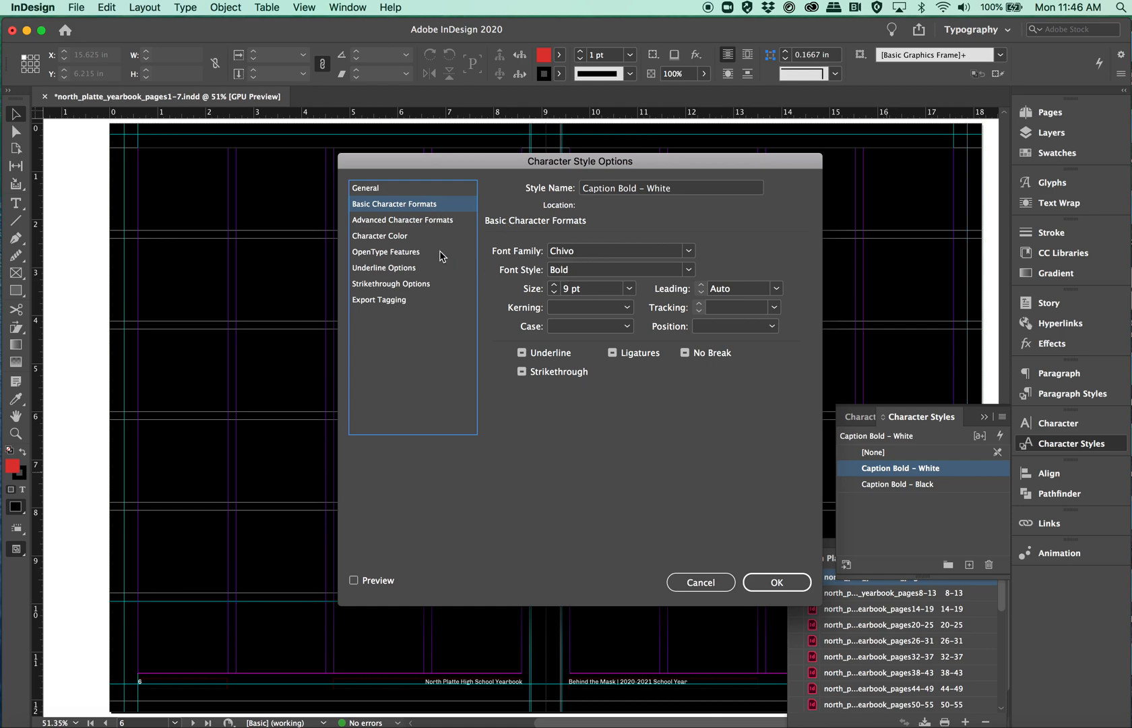
{"action": "left_click", "coordinate": [390, 240]}
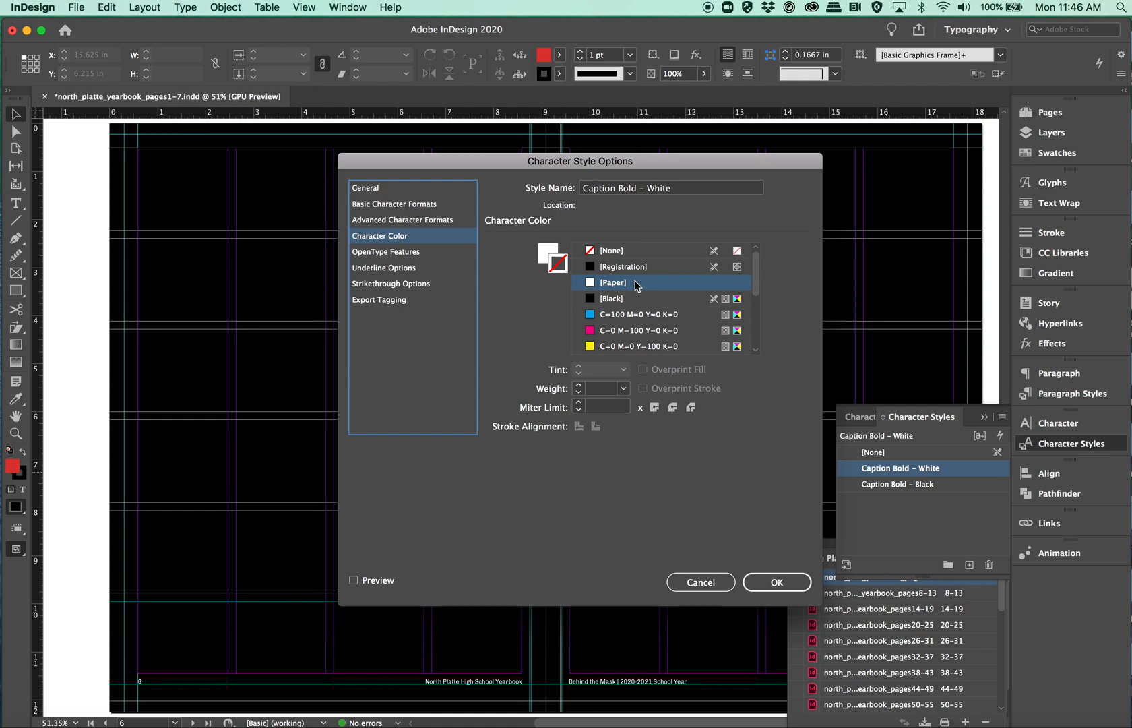
{"action": "left_click", "coordinate": [716, 584]}
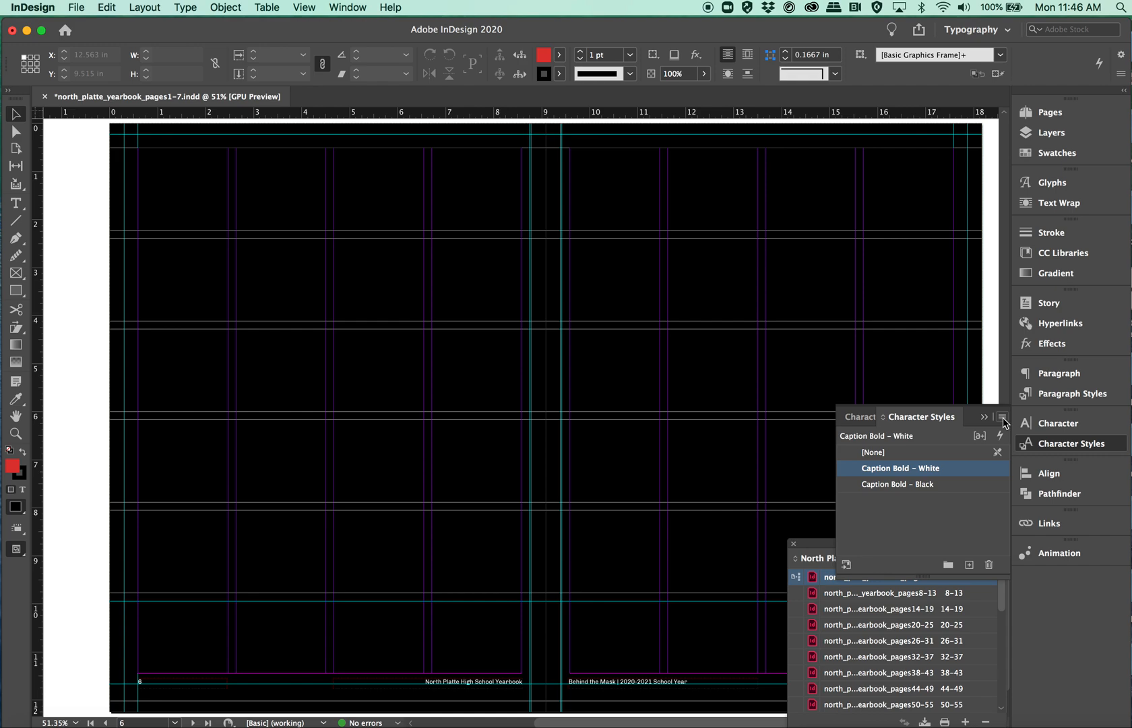
Step: Create a new character style named Caption Bold – Yellow
{"action": "left_click", "coordinate": [1002, 418]}
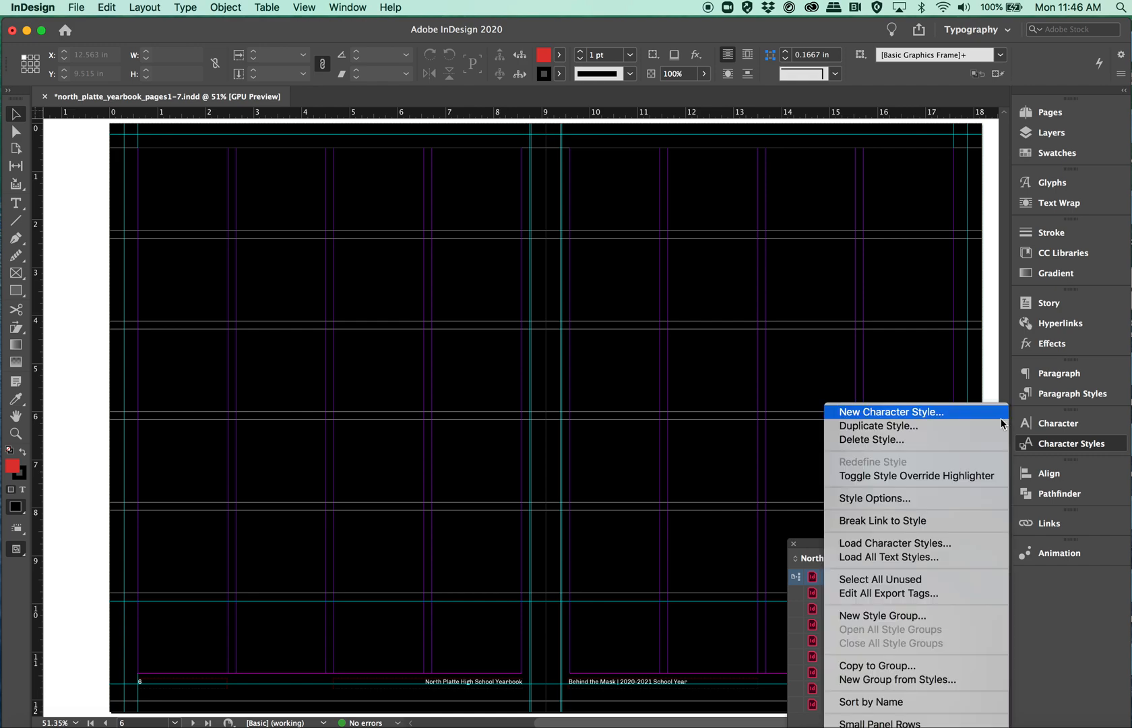
{"action": "left_click", "coordinate": [958, 409]}
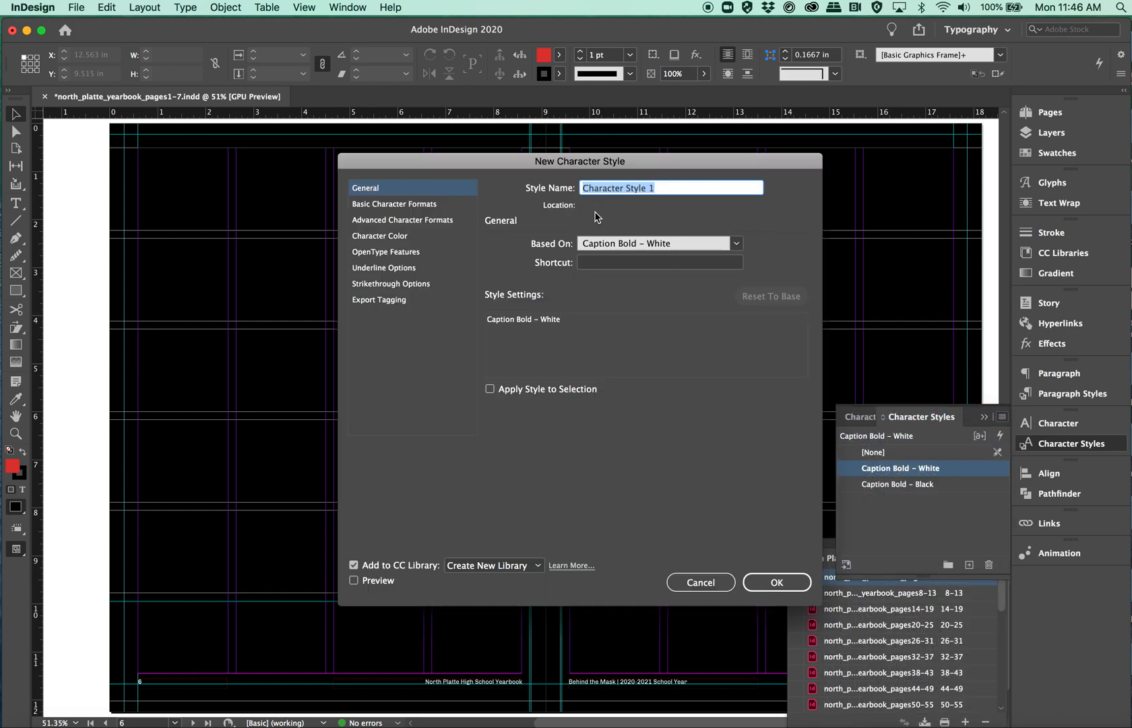
{"action": "type", "text": "Caption Bold – Yellow"}
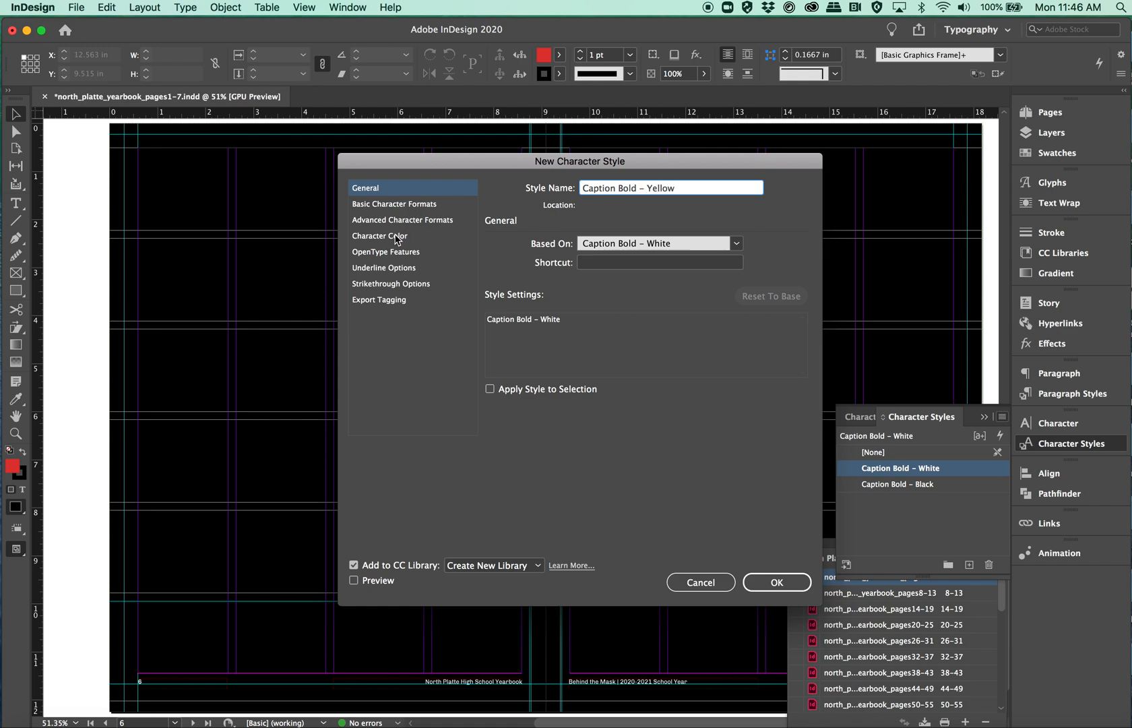
Step: Set the new style's font to Chivo Bold at 9 pt
{"action": "left_click", "coordinate": [408, 204]}
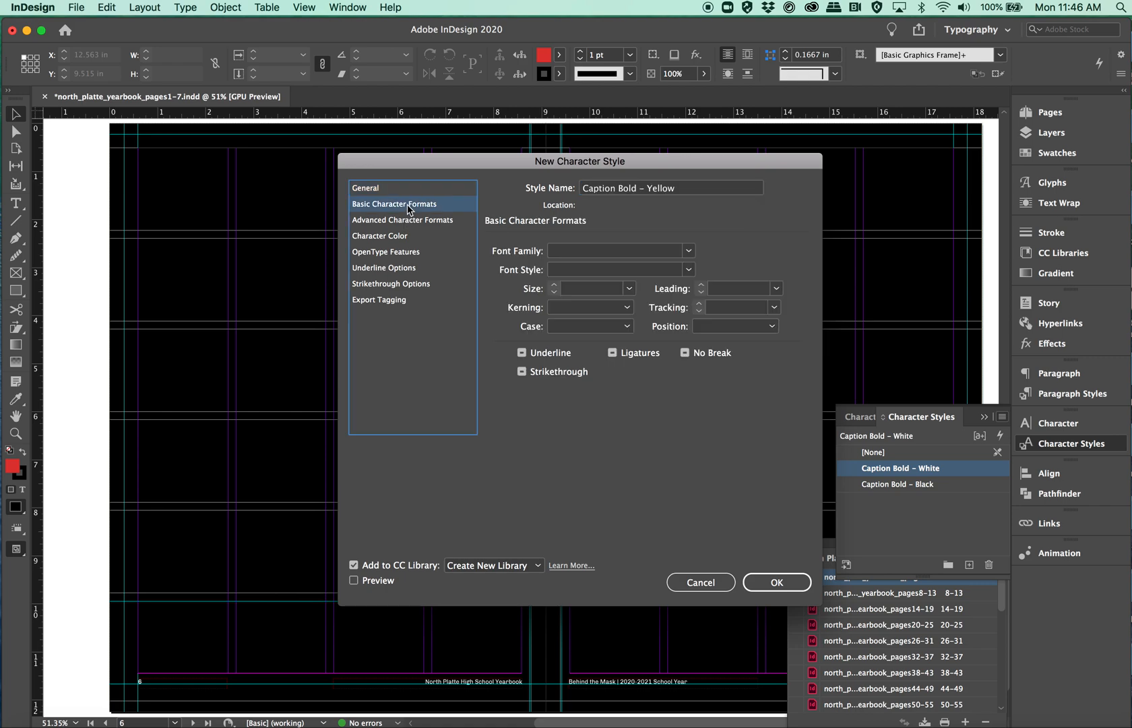
{"action": "left_click", "coordinate": [688, 251]}
{"action": "left_click", "coordinate": [640, 298]}
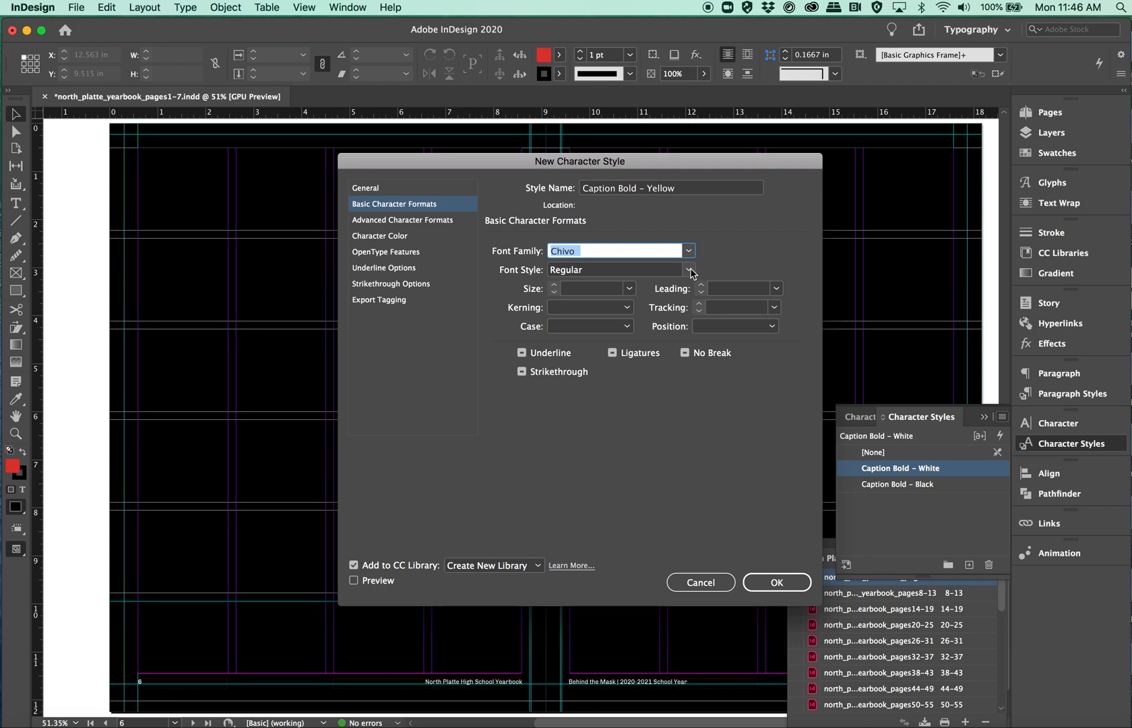
{"action": "left_click", "coordinate": [688, 270]}
{"action": "left_click", "coordinate": [639, 285]}
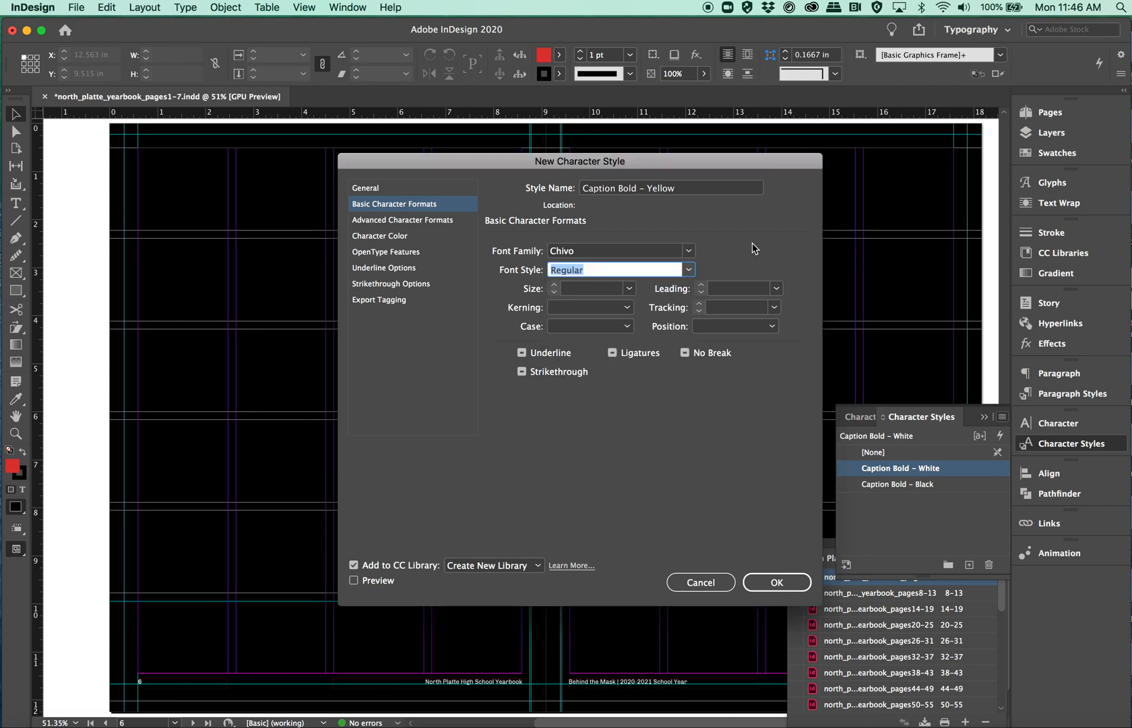
{"action": "left_click", "coordinate": [689, 270]}
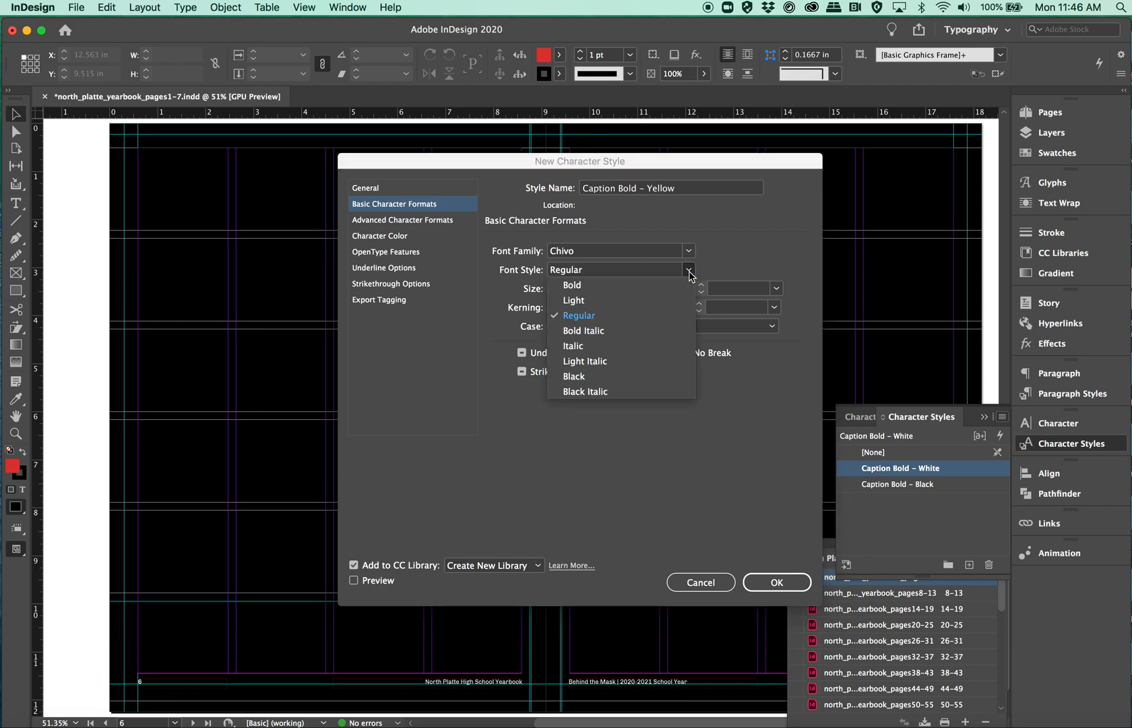
{"action": "left_click", "coordinate": [639, 285]}
{"action": "left_click", "coordinate": [629, 288]}
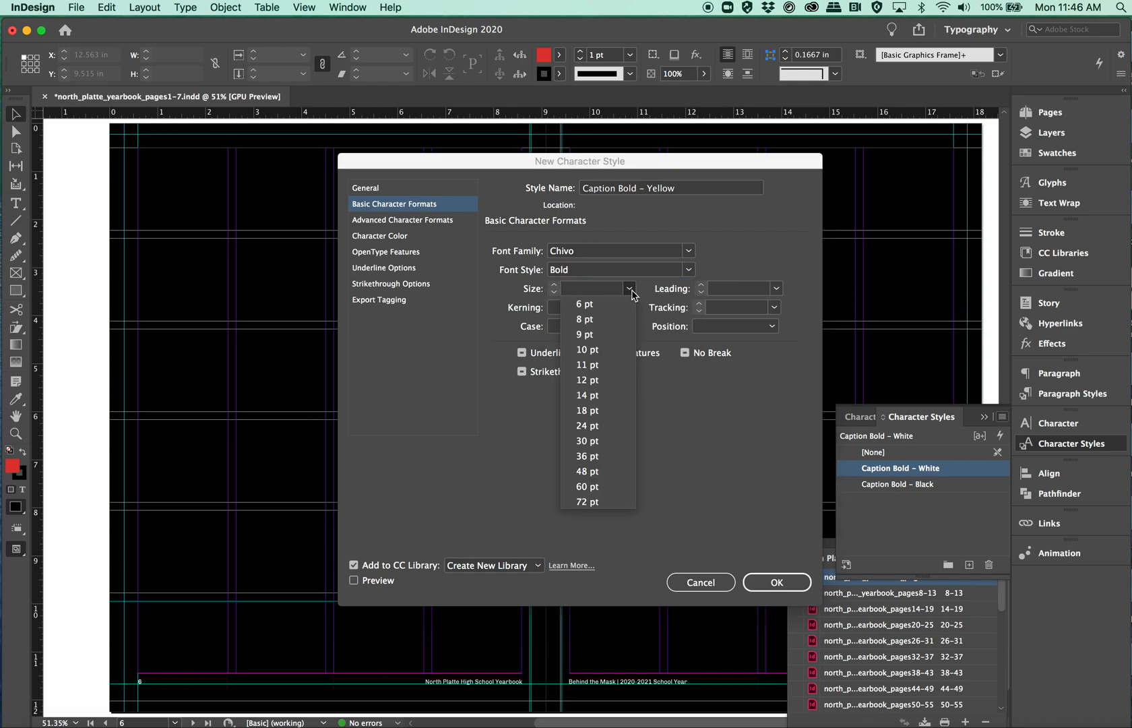
{"action": "left_click", "coordinate": [585, 334]}
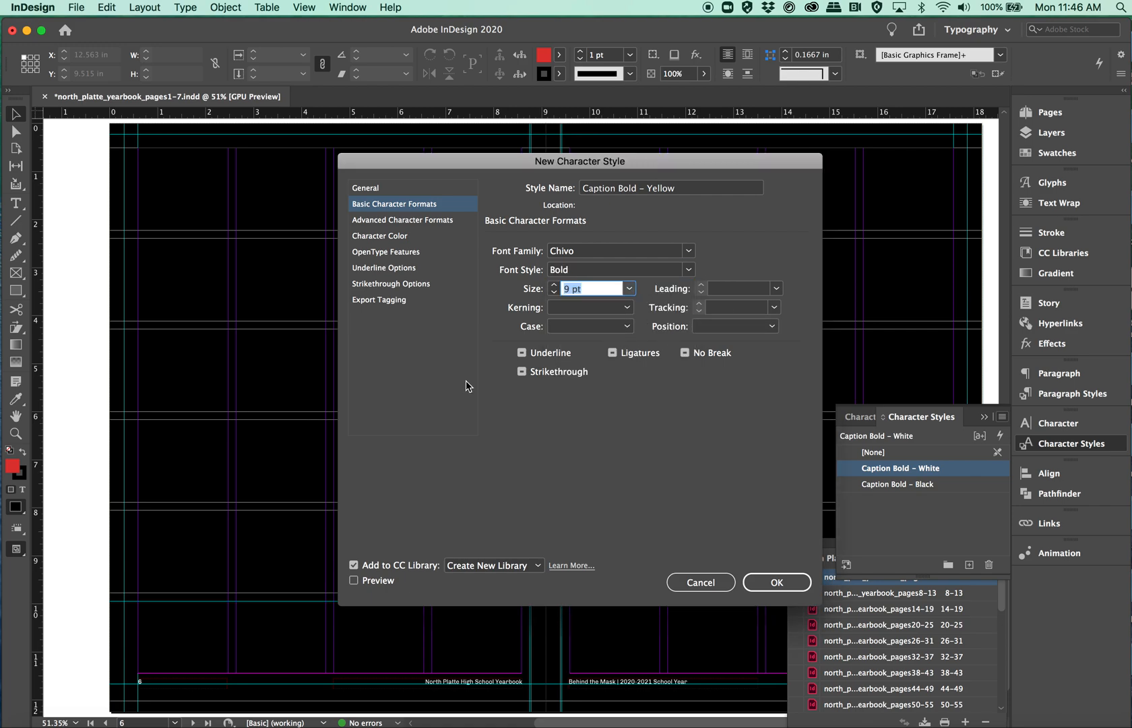
Step: Set the style's fill colour to C=0 M=17 Y=100 K=0, its stroke to None, and confirm the style
{"action": "left_click", "coordinate": [389, 238]}
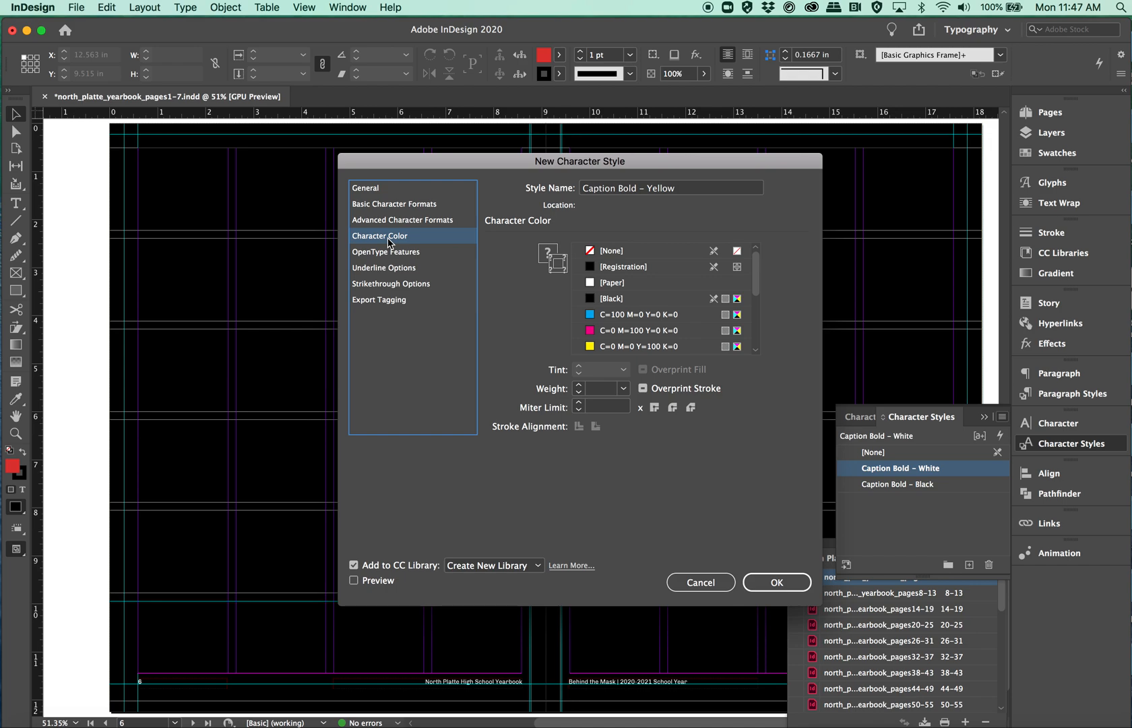
{"action": "left_click", "coordinate": [544, 253]}
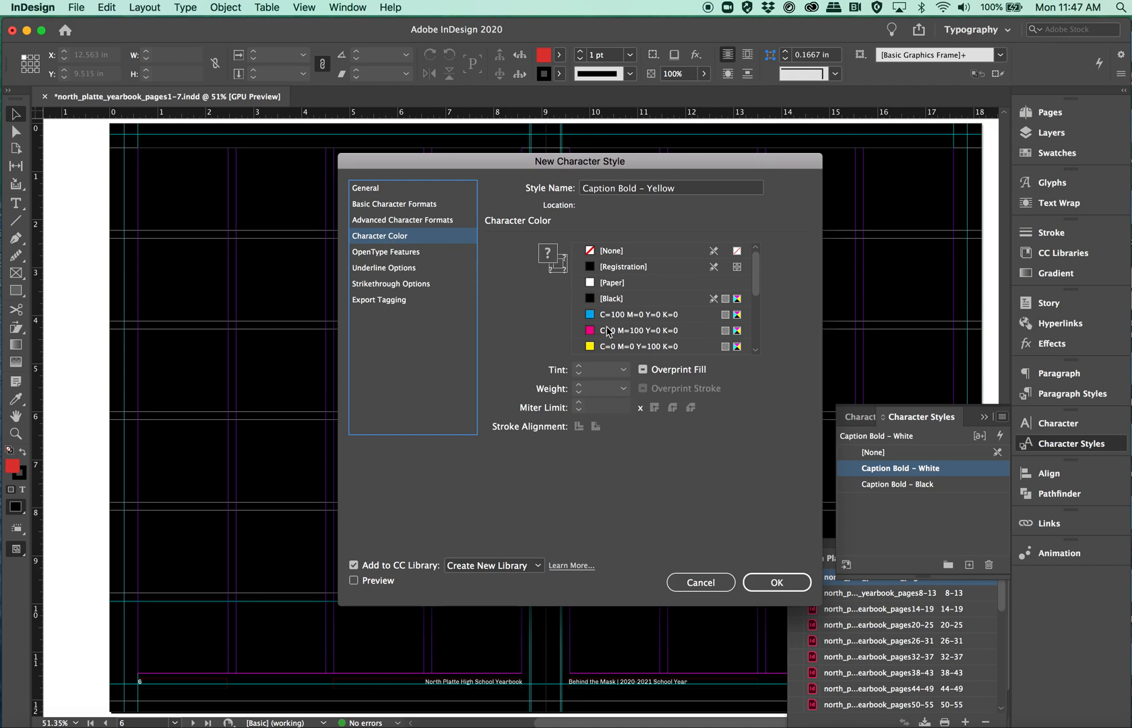
{"action": "scroll", "coordinate": [609, 352], "scroll_direction": "down", "scroll_amount": 5}
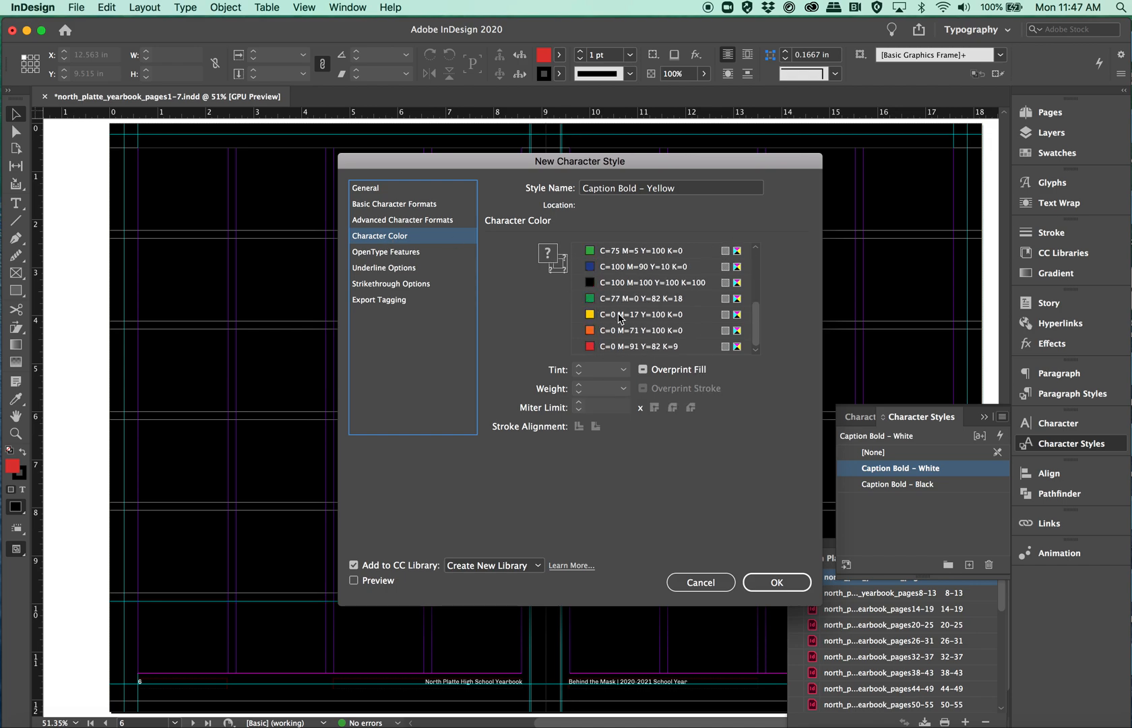
{"action": "left_click", "coordinate": [621, 318]}
{"action": "left_click", "coordinate": [559, 265]}
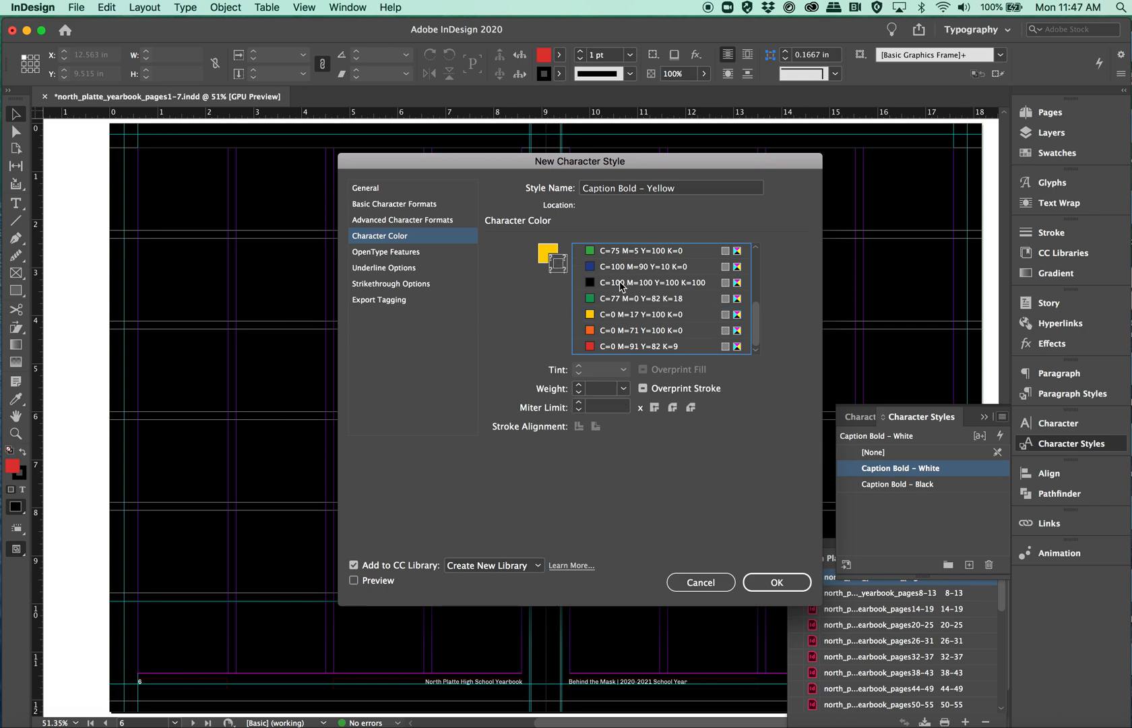
{"action": "scroll", "coordinate": [621, 286], "scroll_direction": "up", "scroll_amount": 5}
{"action": "left_click", "coordinate": [612, 254]}
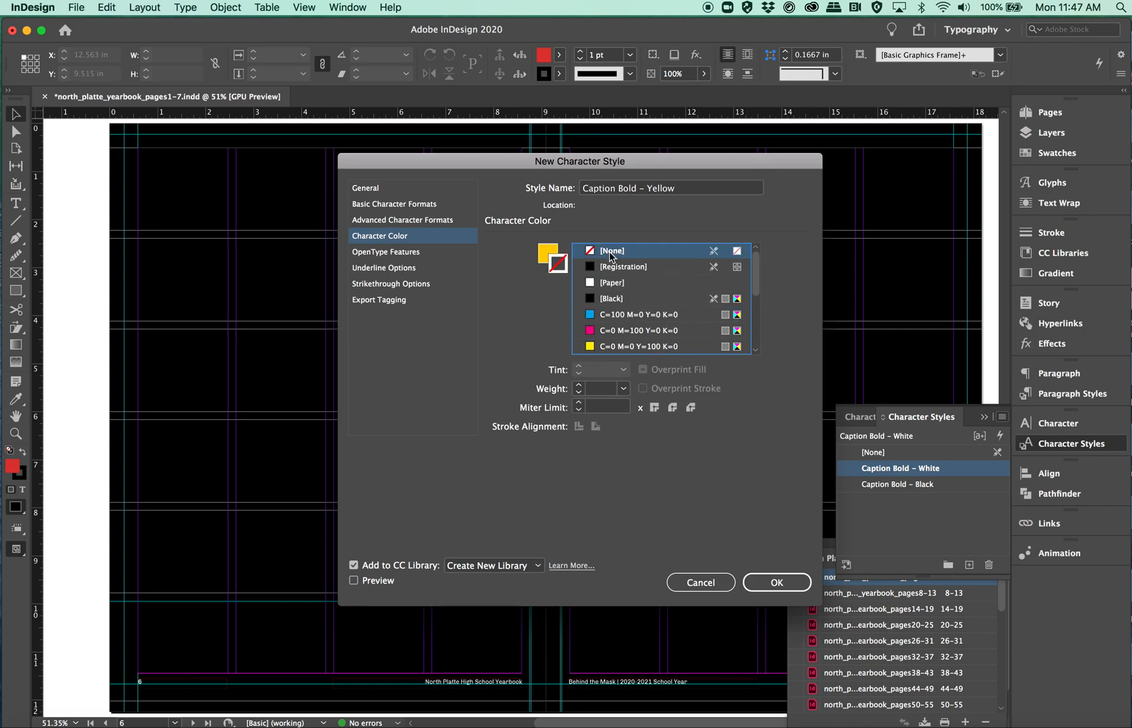
{"action": "scroll", "coordinate": [624, 300], "scroll_direction": "down", "scroll_amount": 5}
{"action": "left_click", "coordinate": [547, 252]}
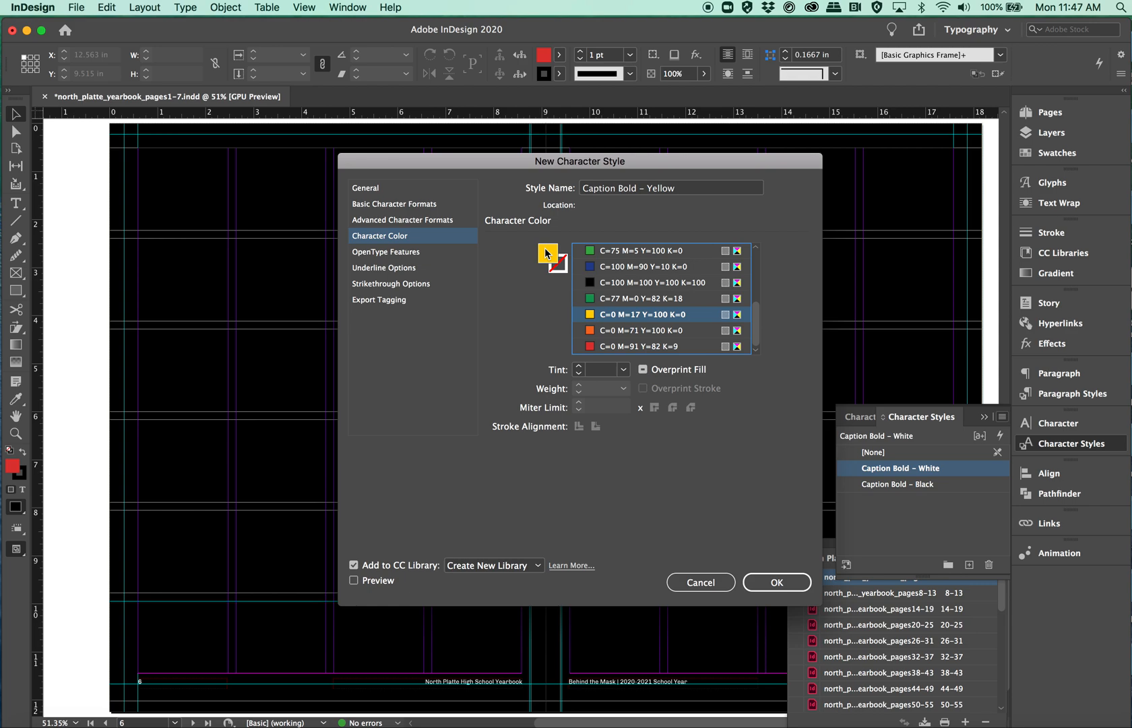
{"action": "left_click", "coordinate": [779, 584]}
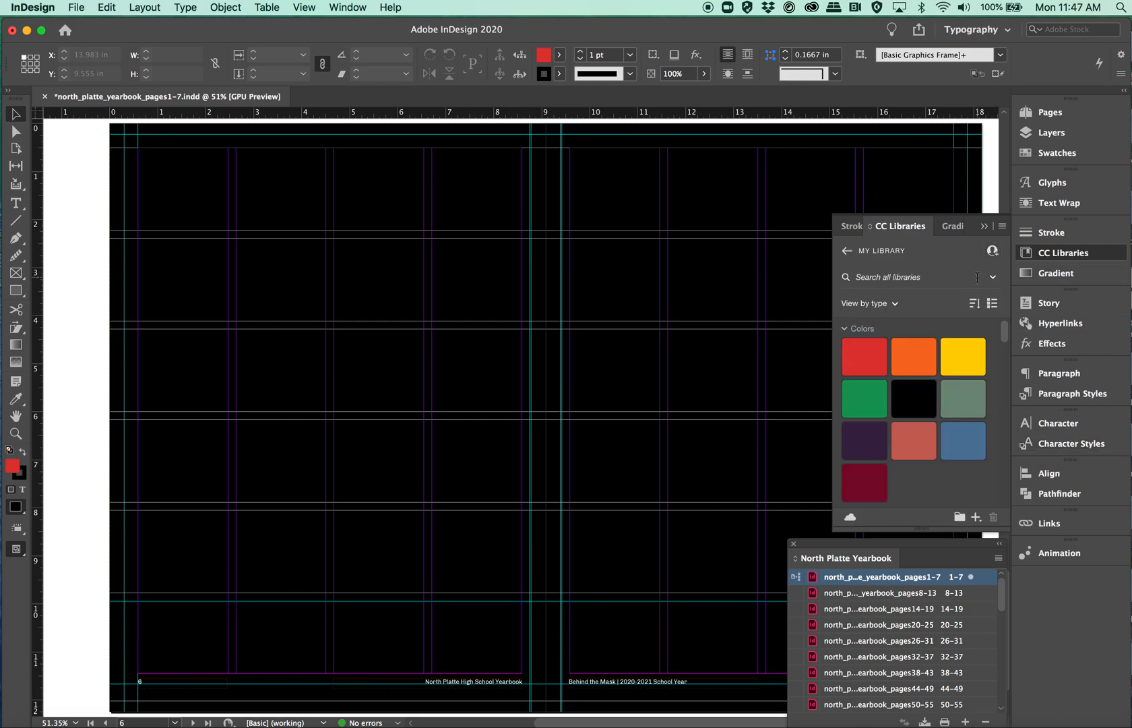
Step: Create another new character style named Caption Bold – Green
{"action": "left_click", "coordinate": [1054, 445]}
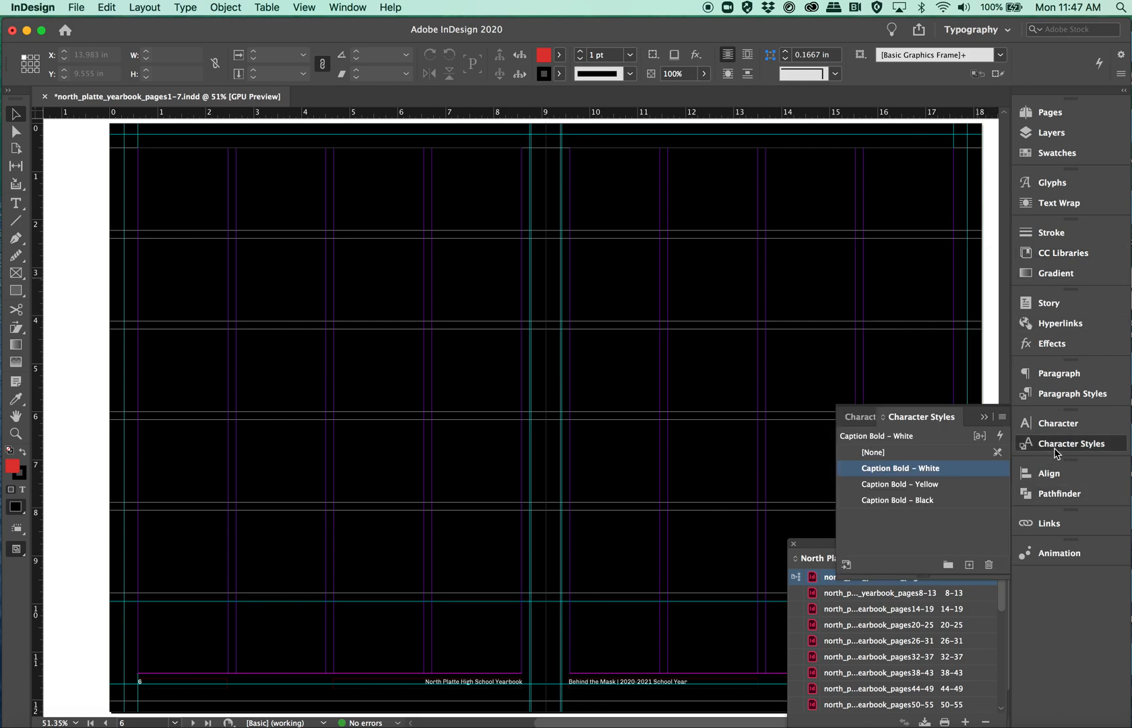
{"action": "left_click", "coordinate": [903, 543]}
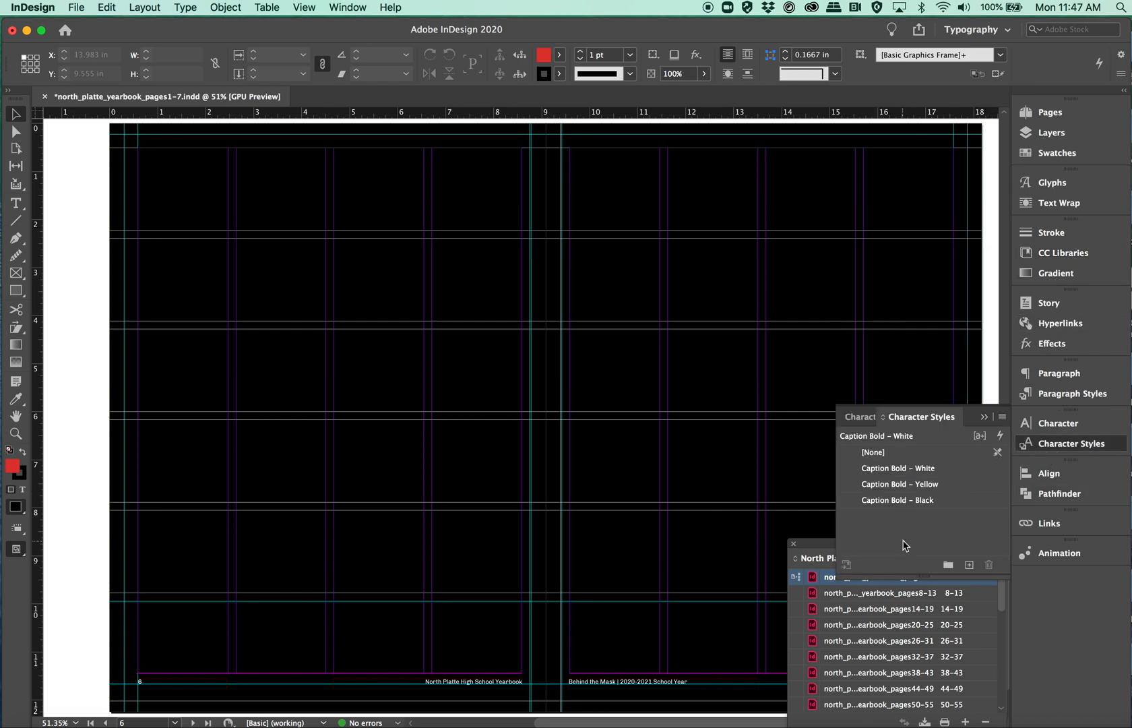
{"action": "left_click", "coordinate": [1001, 417]}
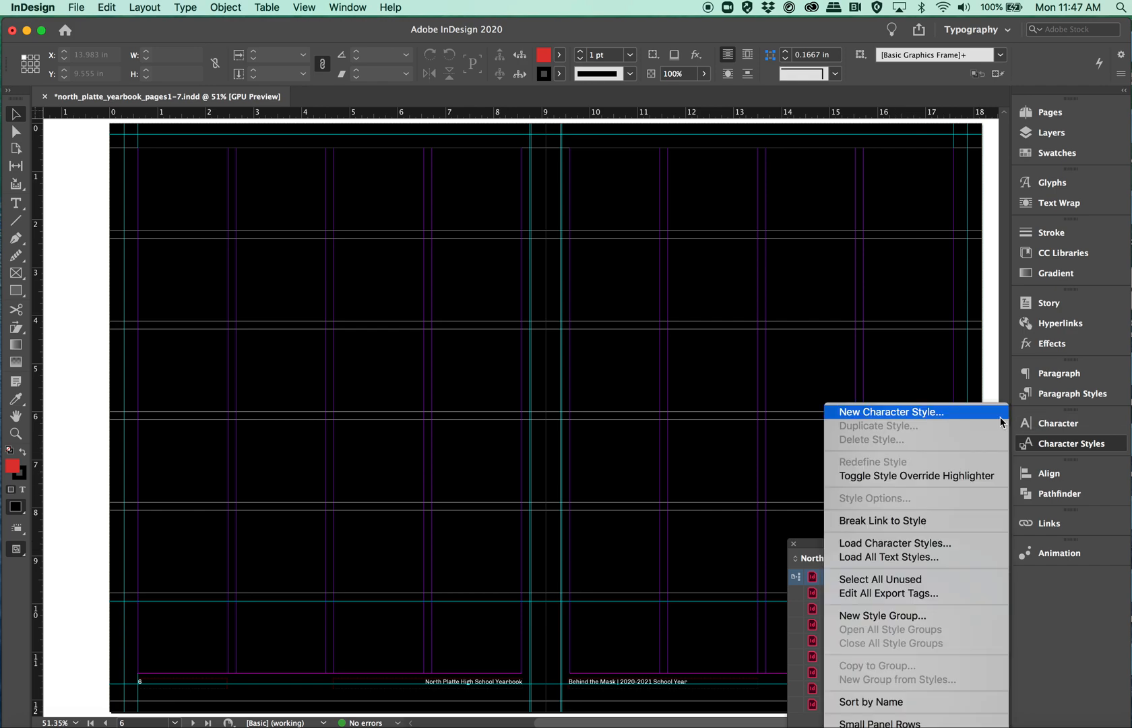
{"action": "left_click", "coordinate": [972, 411]}
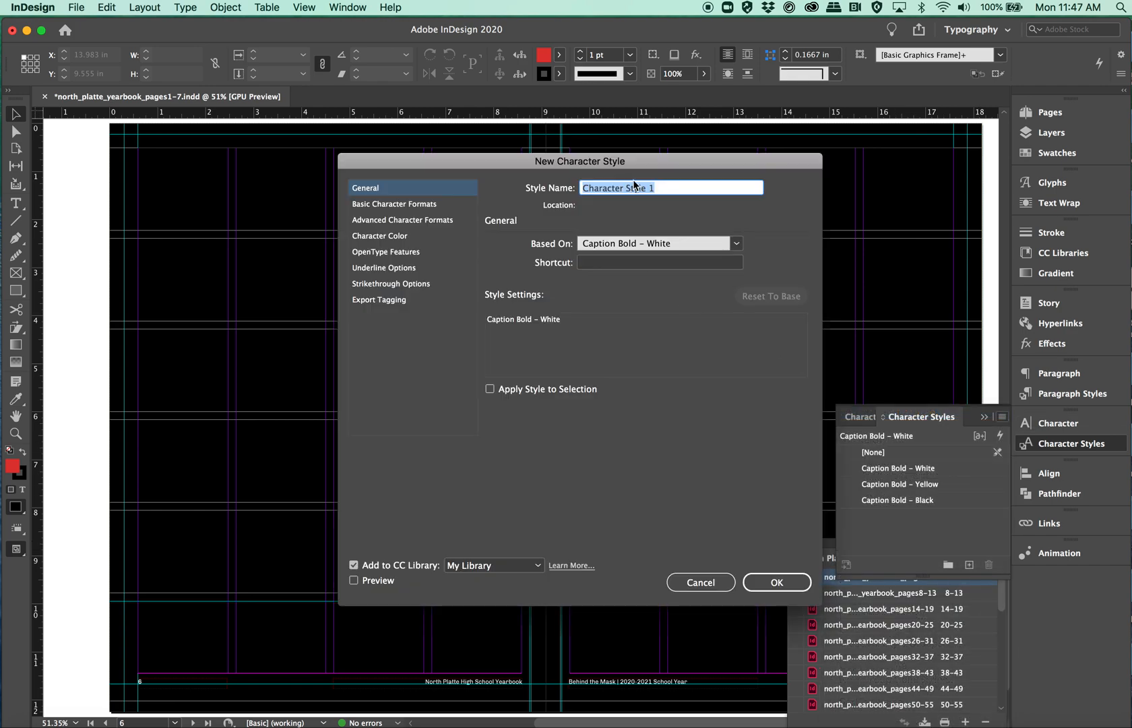
{"action": "type", "text": "Caption Bol"}
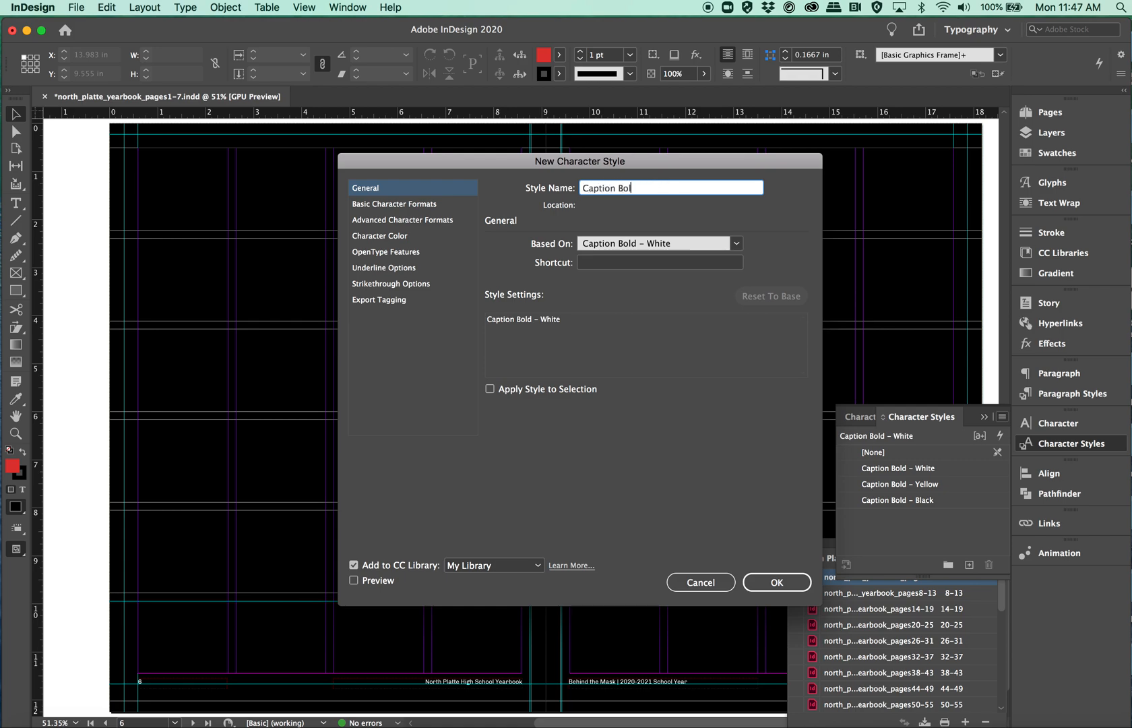
{"action": "type", "text": "d – Green"}
Step: Set the Caption Bold – Green style's font to Chivo Bold at 9 pt
{"action": "left_click", "coordinate": [404, 203]}
{"action": "left_click", "coordinate": [669, 256]}
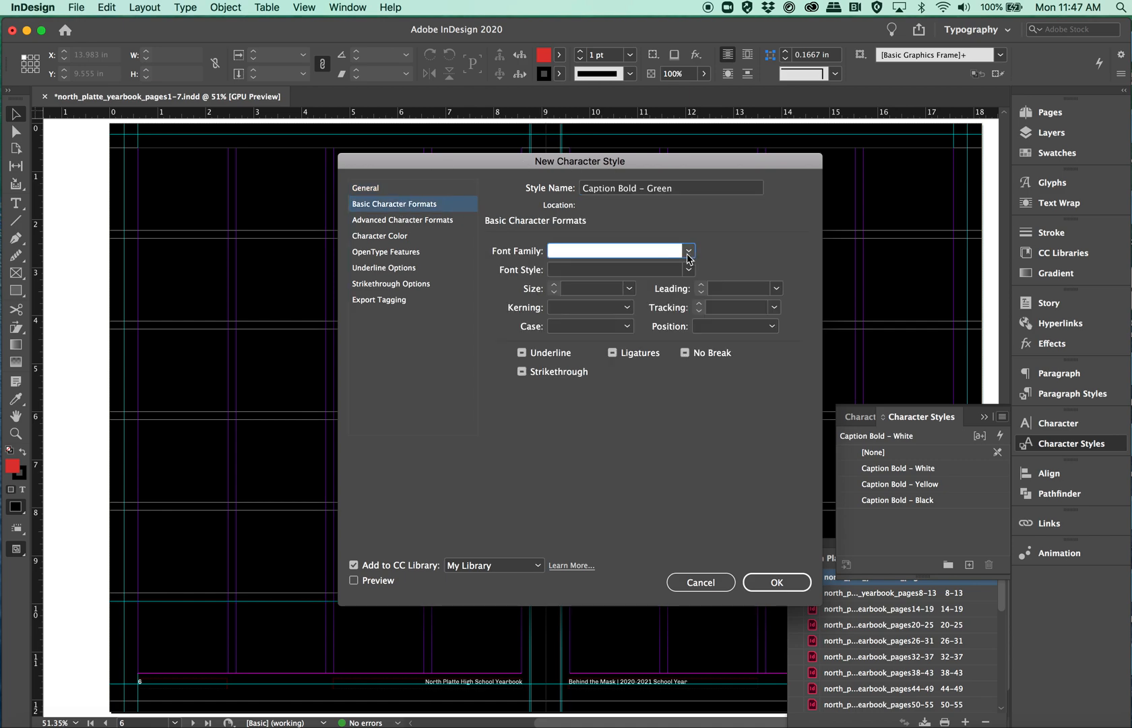
{"action": "left_click", "coordinate": [688, 250]}
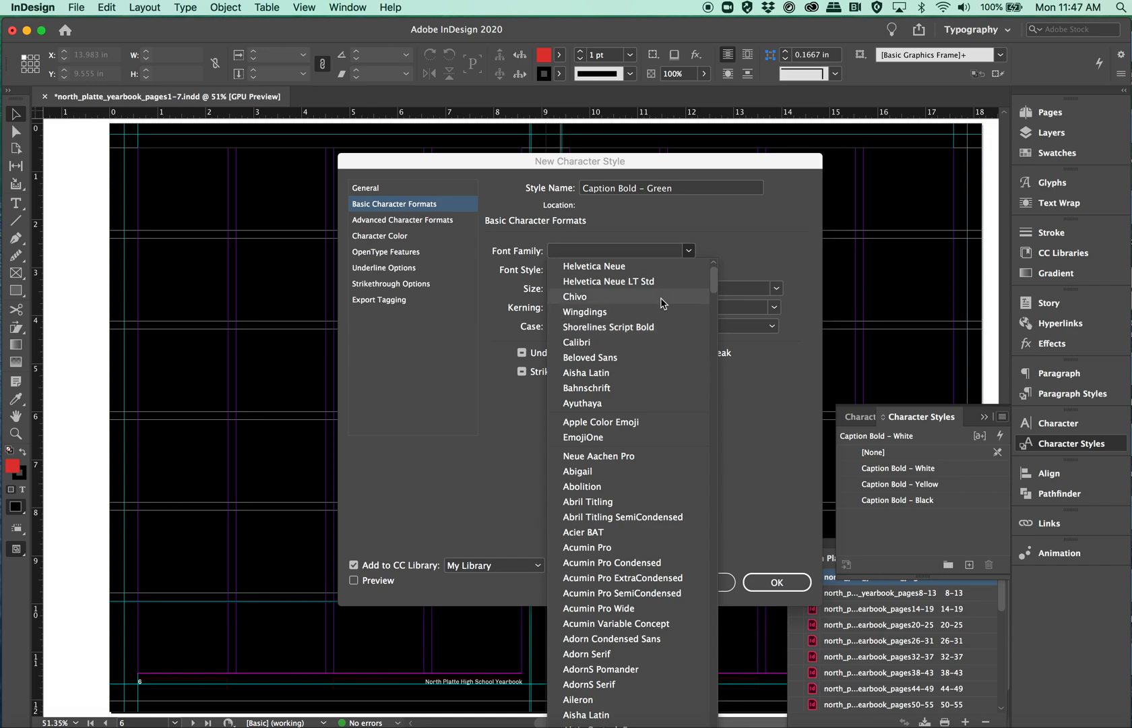
{"action": "left_click", "coordinate": [661, 297]}
{"action": "left_click", "coordinate": [688, 270]}
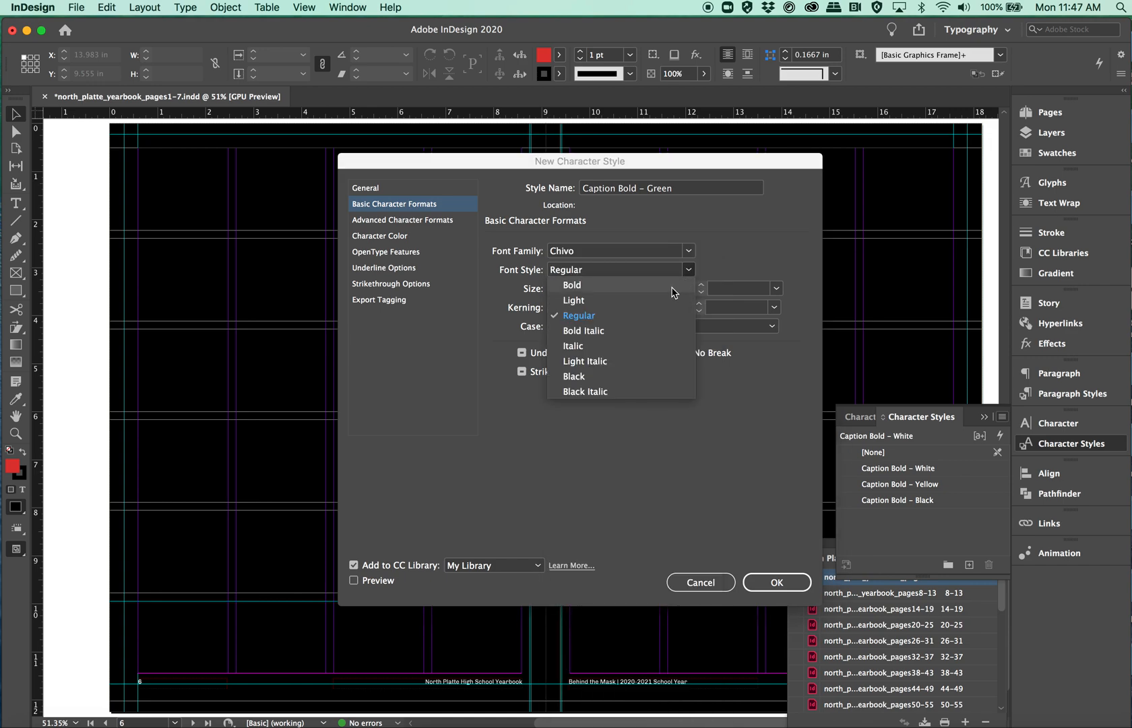
{"action": "left_click", "coordinate": [674, 287]}
{"action": "left_click", "coordinate": [606, 294]}
{"action": "type", "text": "9"}
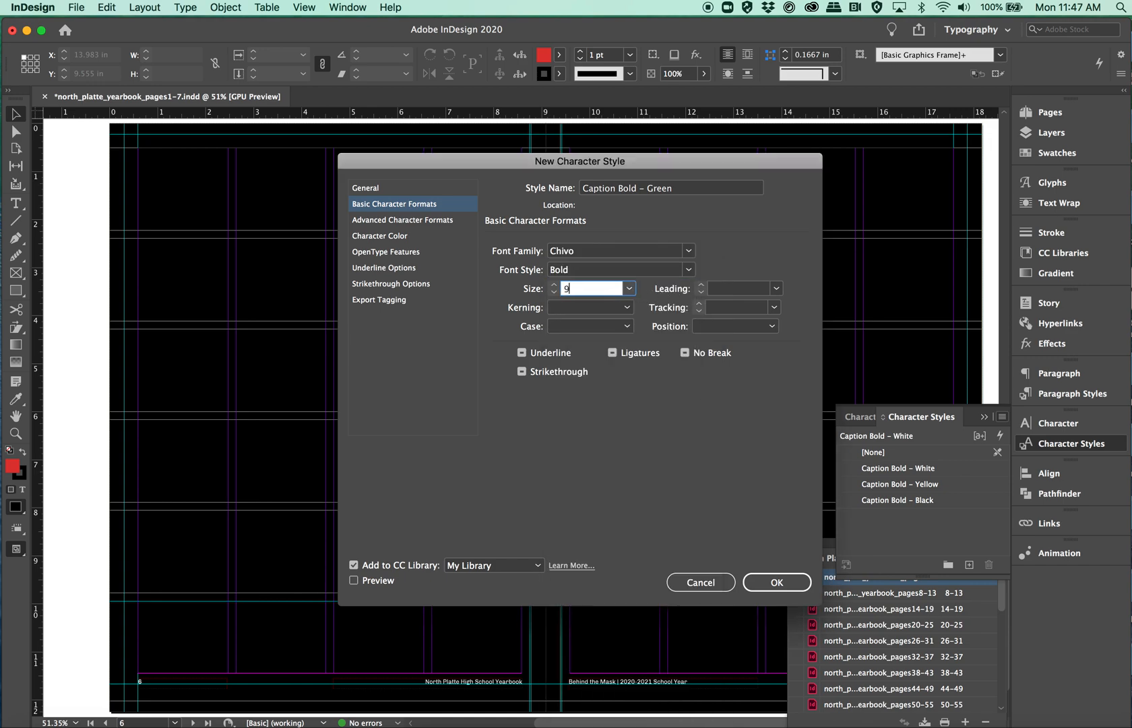
Step: Set the Caption Bold – Green style's fill colour to C=77 M=0 Y=82 K=18, its stroke to None, and confirm the style
{"action": "left_click", "coordinate": [396, 236]}
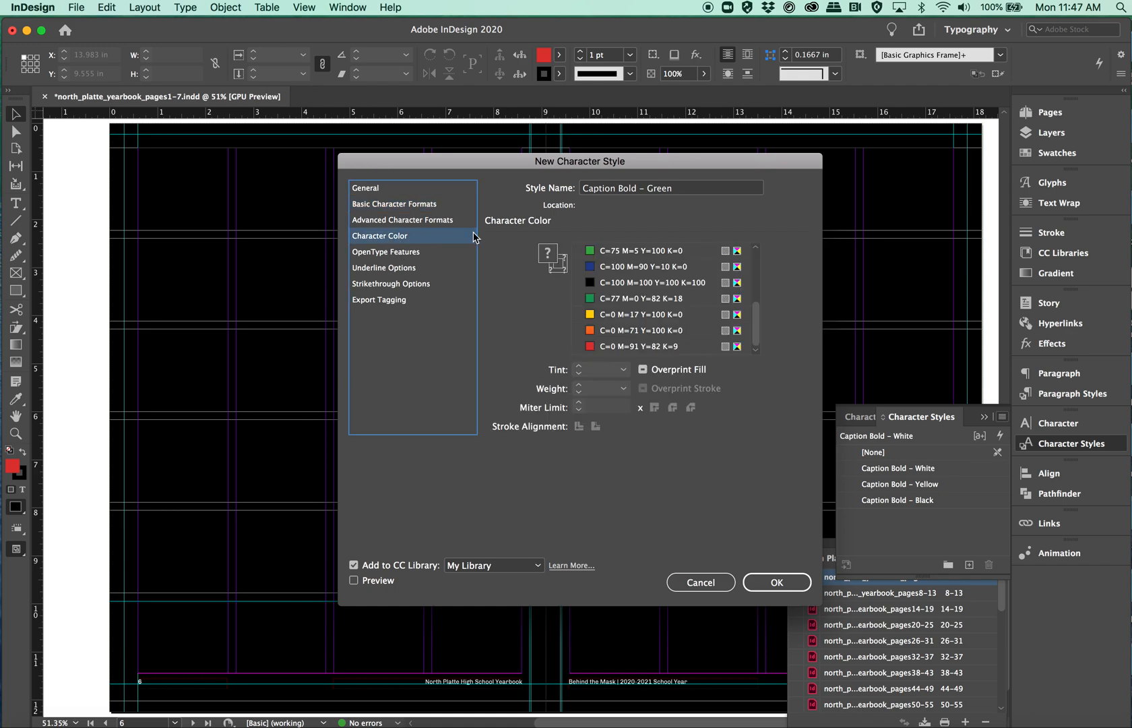
{"action": "left_click", "coordinate": [620, 298]}
{"action": "left_click", "coordinate": [561, 267]}
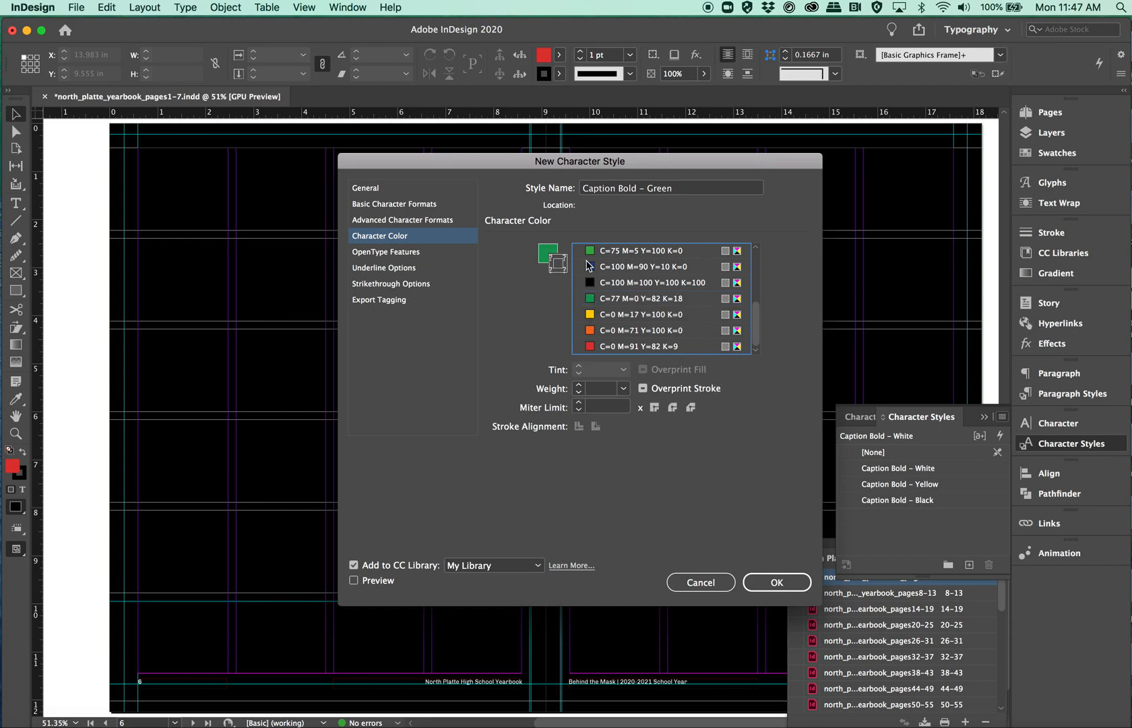
{"action": "scroll", "coordinate": [634, 271], "scroll_direction": "up", "scroll_amount": 5}
{"action": "left_click", "coordinate": [620, 249]}
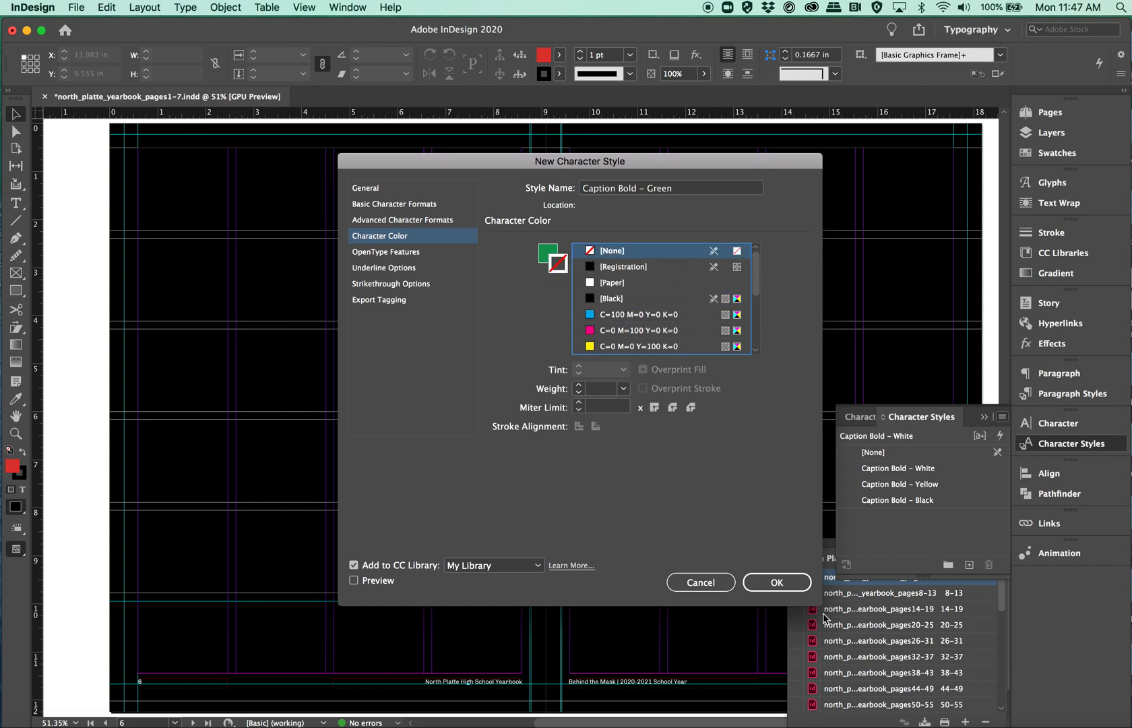
{"action": "left_click", "coordinate": [785, 582]}
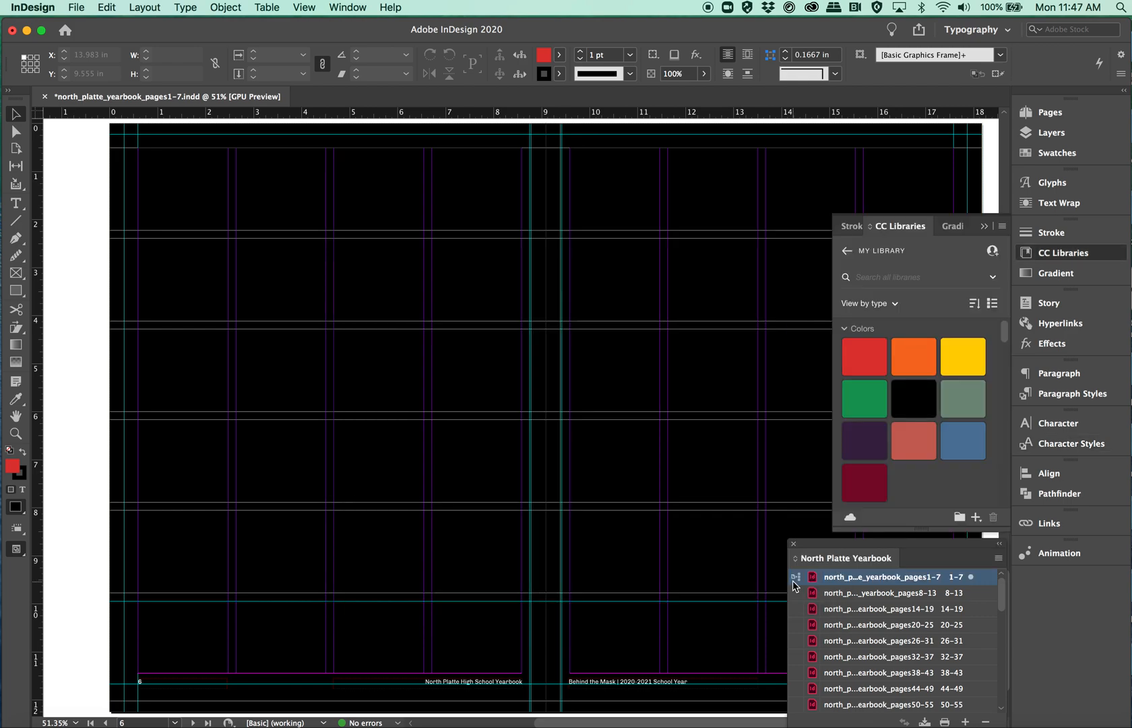
Step: Create another new character style named Caption Bold – Red
{"action": "left_click", "coordinate": [1071, 446]}
{"action": "left_click", "coordinate": [1002, 413]}
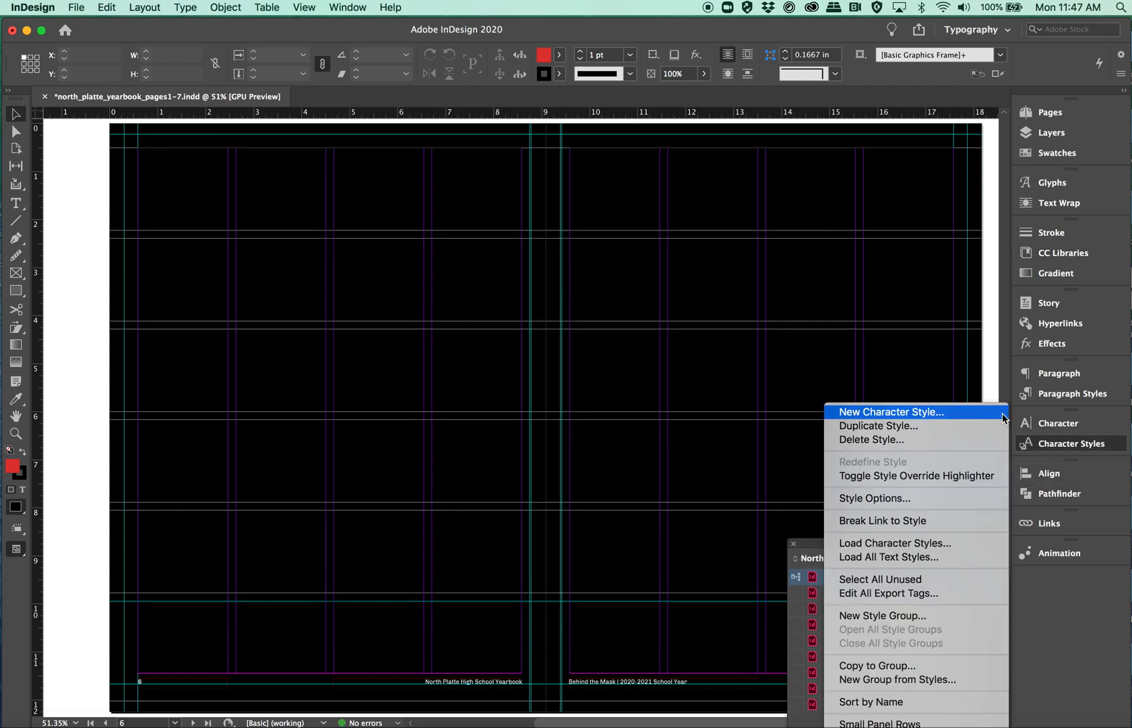
{"action": "left_click", "coordinate": [987, 412]}
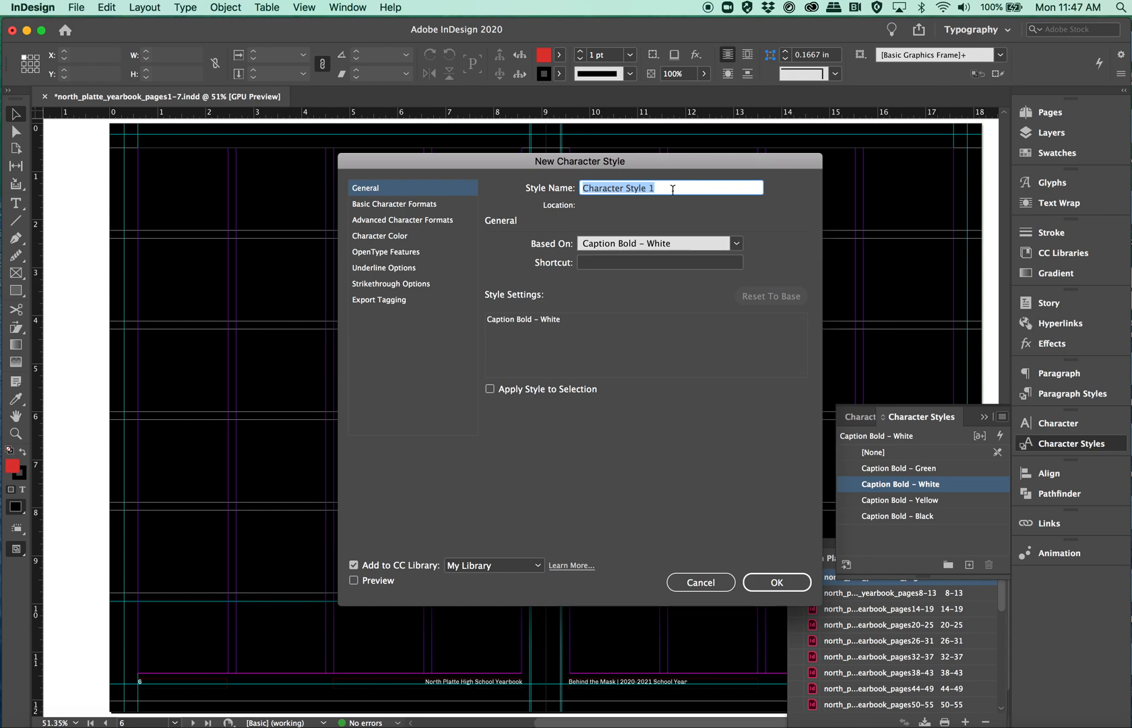
{"action": "type", "text": "Caption Bo"}
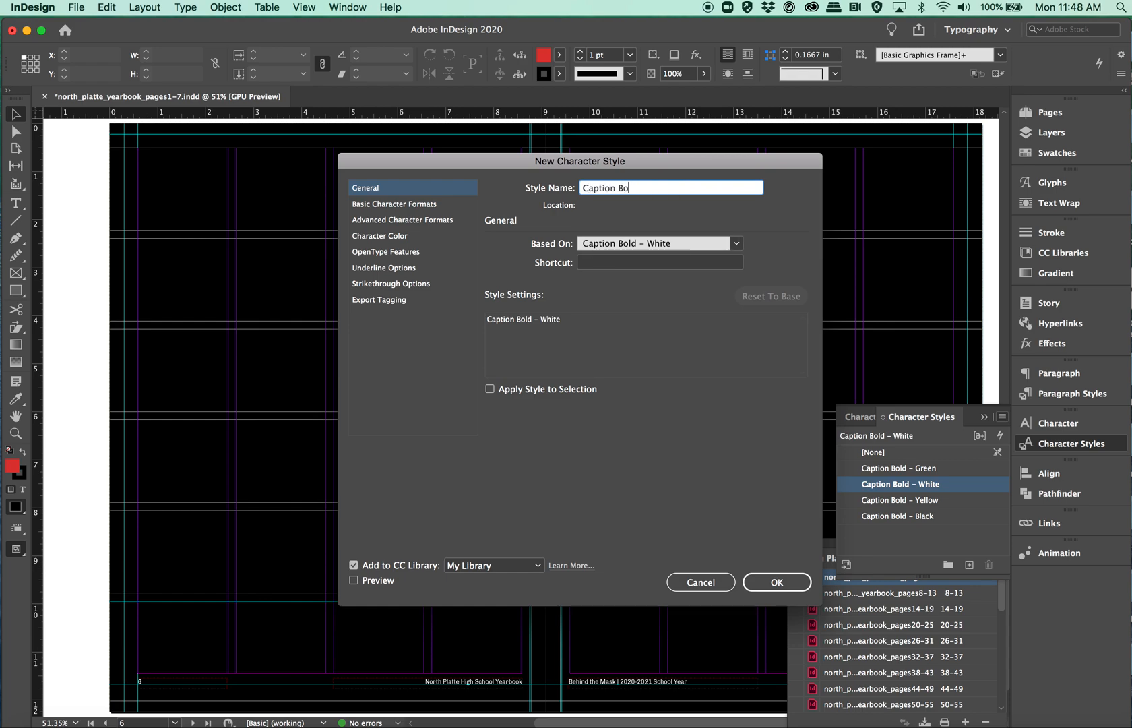
{"action": "type", "text": "ld – Red"}
Step: Set the Caption Bold – Red style's font to Chivo Bold at 9 pt
{"action": "left_click", "coordinate": [409, 203]}
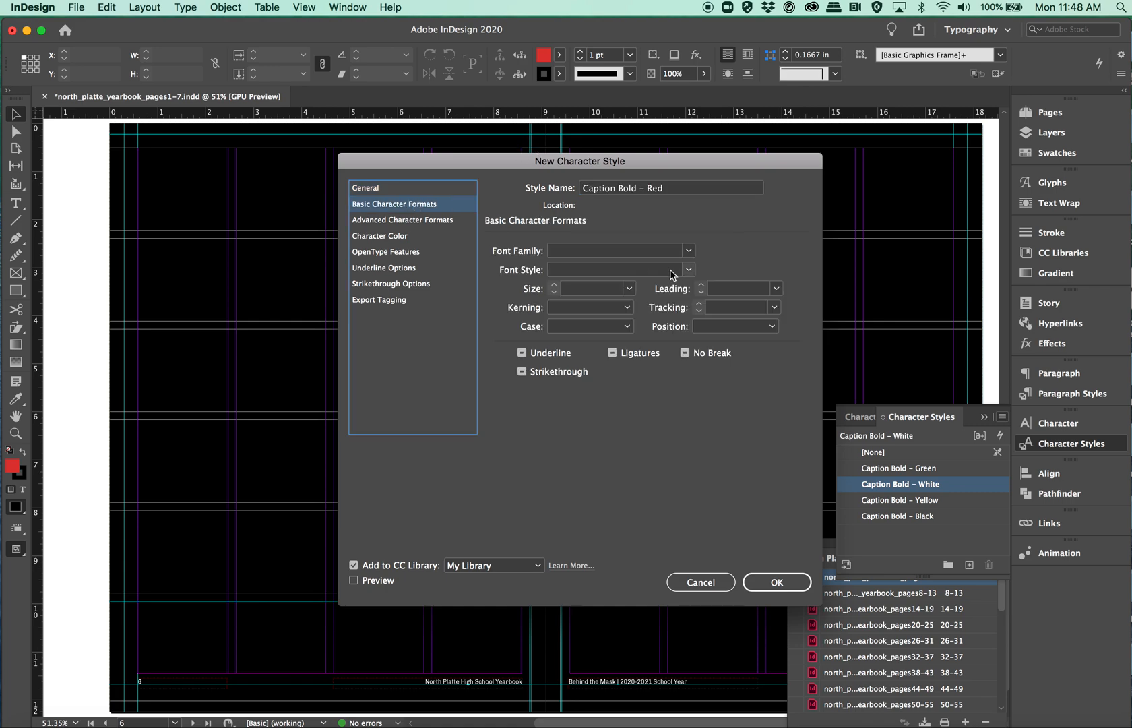
{"action": "left_click", "coordinate": [694, 253]}
{"action": "left_click", "coordinate": [630, 300]}
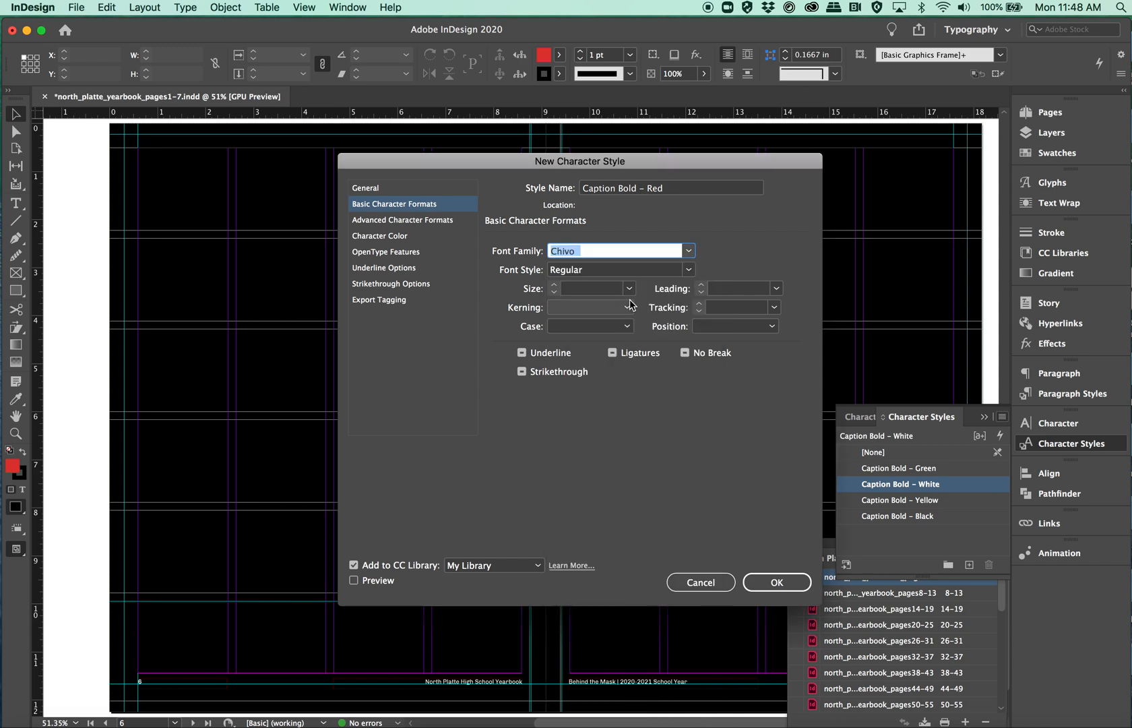
{"action": "left_click", "coordinate": [689, 270]}
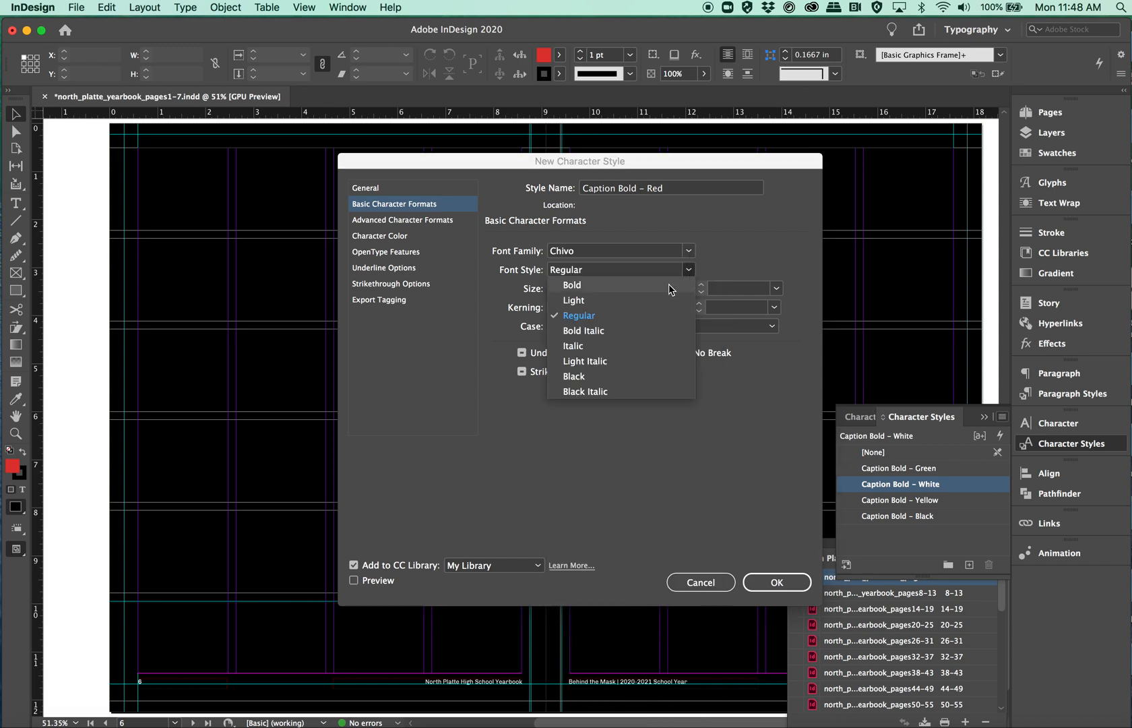
{"action": "left_click", "coordinate": [668, 283]}
{"action": "left_click", "coordinate": [608, 291]}
{"action": "type", "text": "9"}
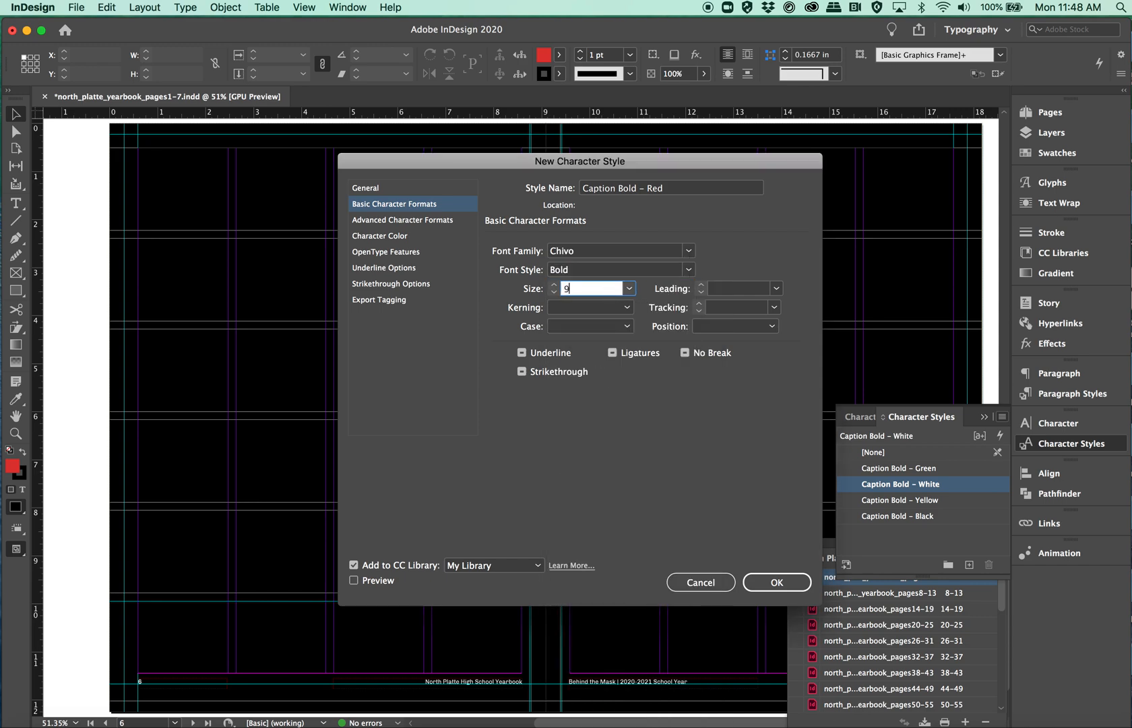
Step: Set the Caption Bold – Red style's fill colour to C=0 M=91 Y=82 K=9, its stroke to None, and confirm the style
{"action": "left_click", "coordinate": [404, 237]}
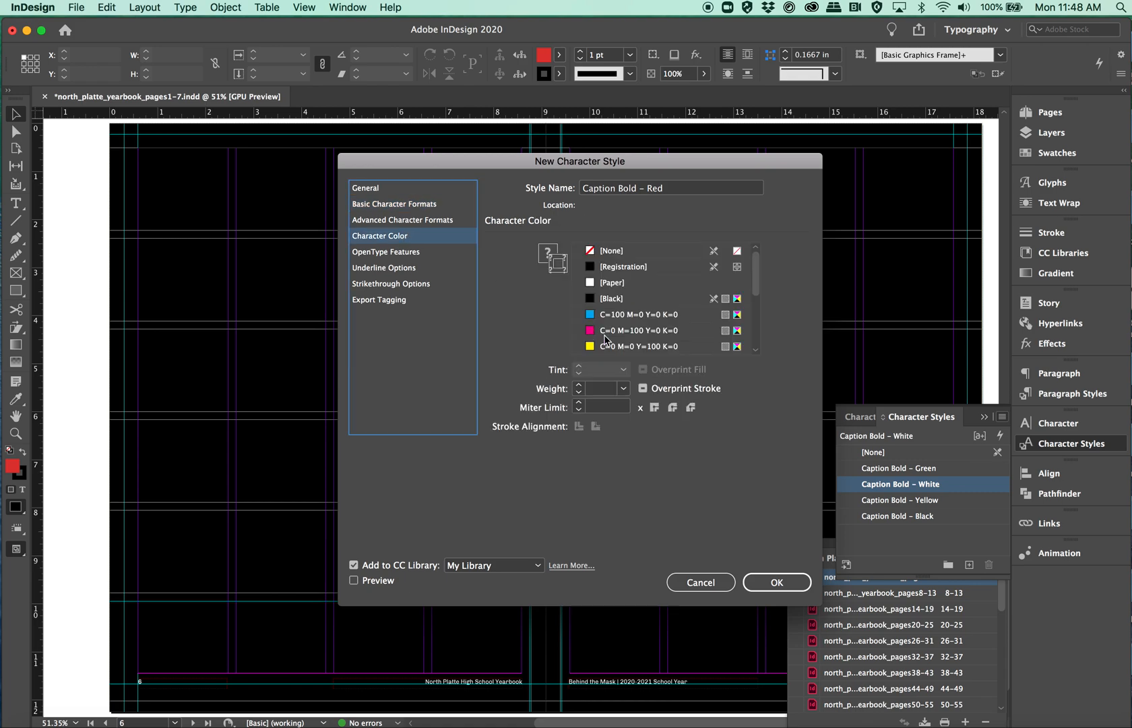
{"action": "scroll", "coordinate": [655, 333], "scroll_direction": "down", "scroll_amount": 4}
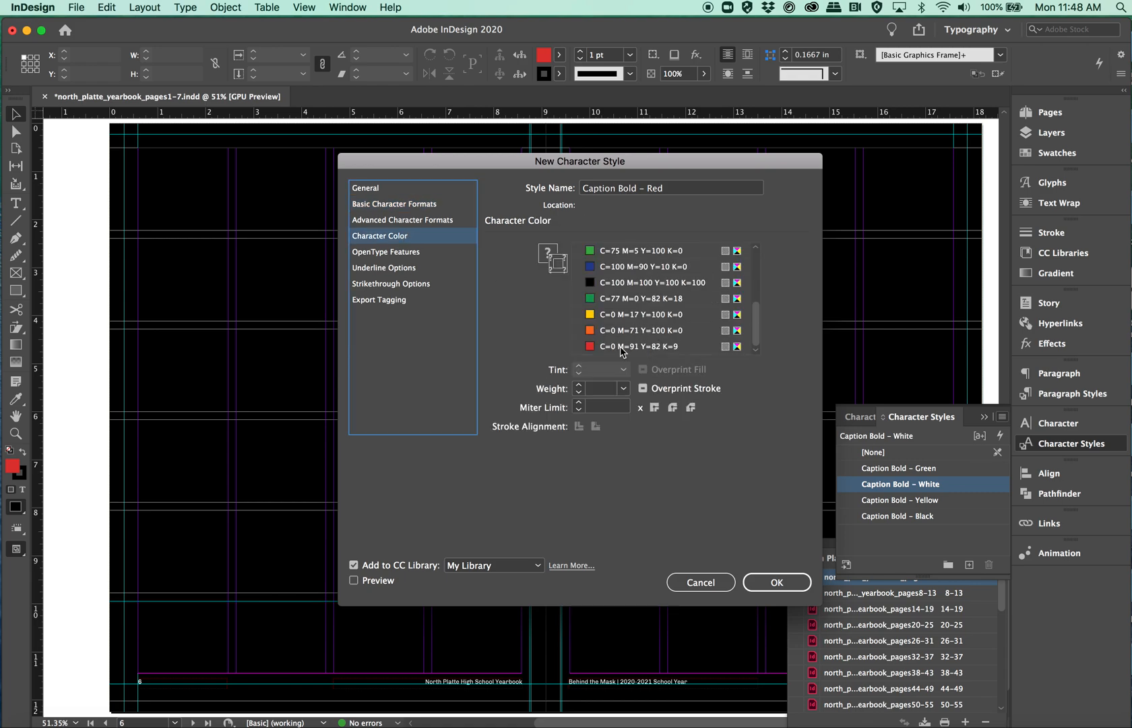
{"action": "left_click", "coordinate": [622, 347]}
{"action": "scroll", "coordinate": [651, 318], "scroll_direction": "up", "scroll_amount": 4}
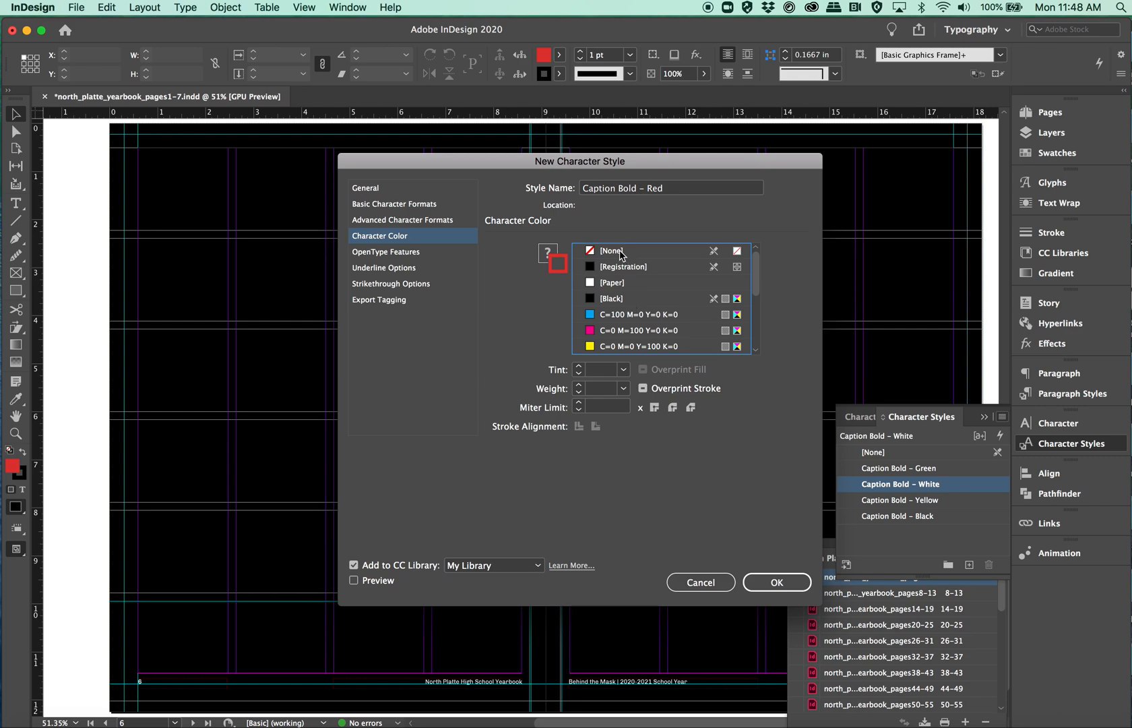
{"action": "left_click", "coordinate": [547, 254]}
{"action": "scroll", "coordinate": [644, 323], "scroll_direction": "down", "scroll_amount": 4}
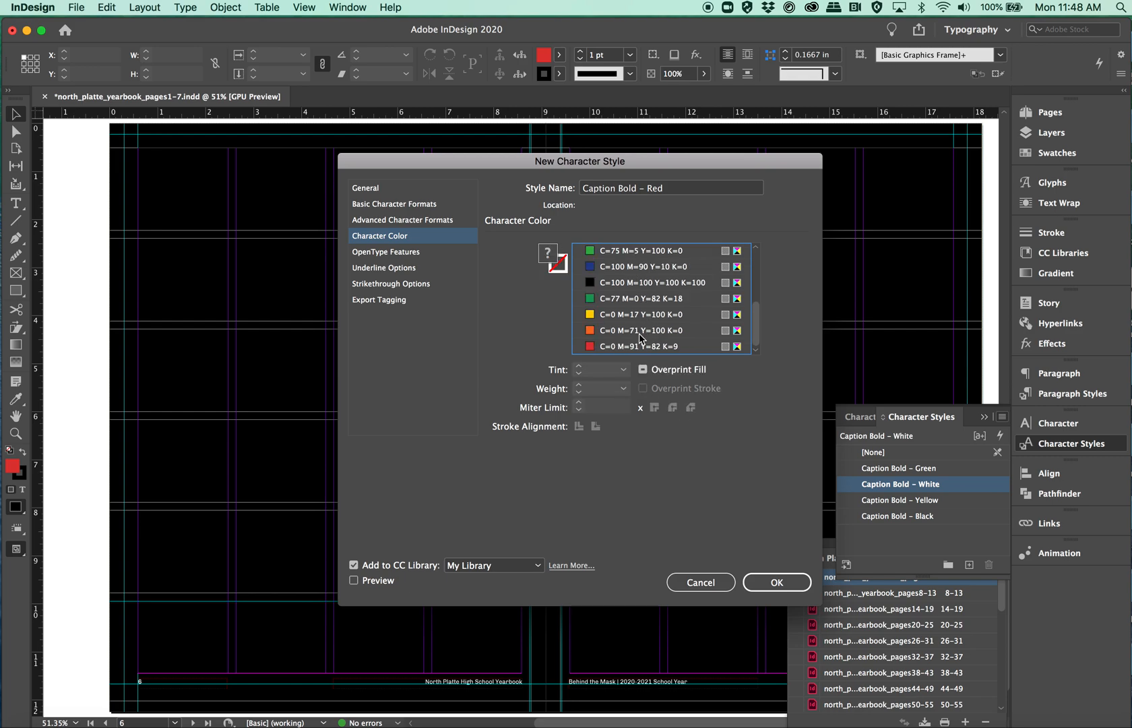
{"action": "left_click", "coordinate": [631, 347]}
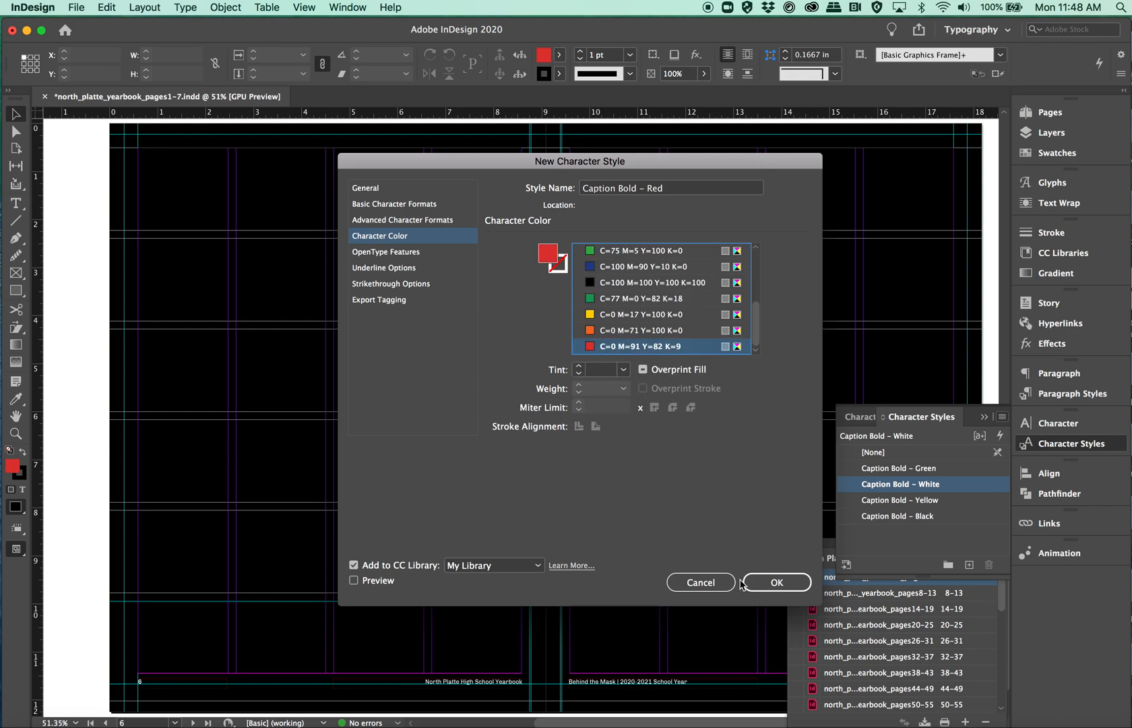
{"action": "left_click", "coordinate": [765, 581]}
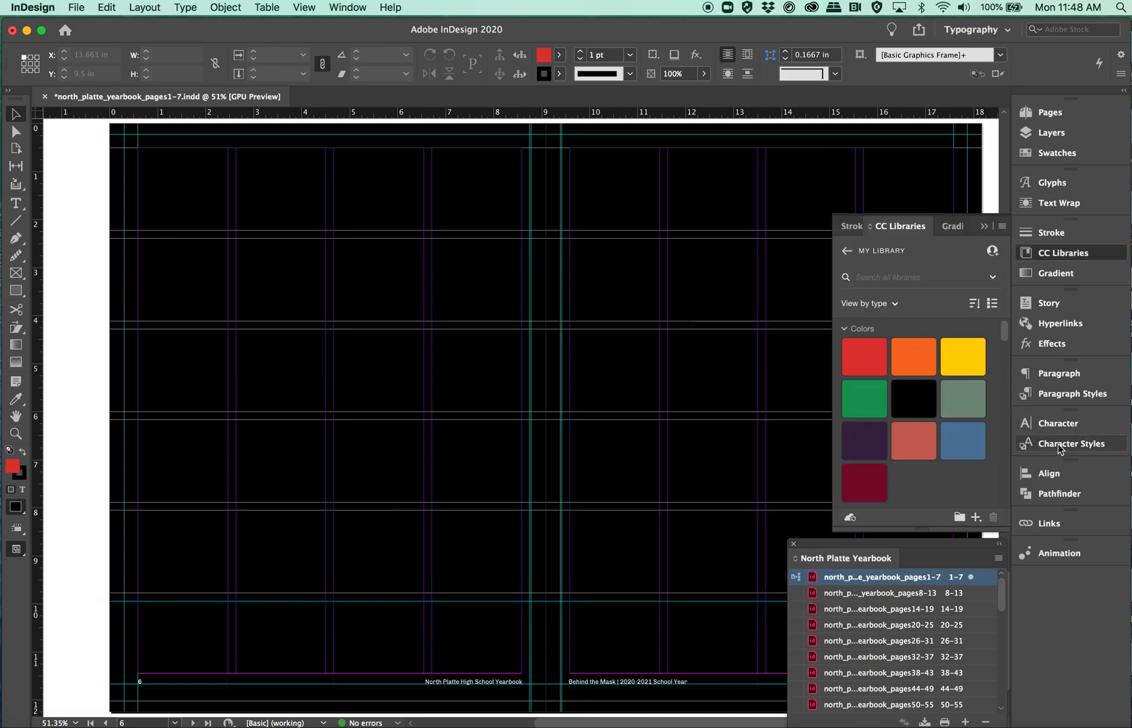
Step: Review the character styles list and save the document
{"action": "left_click", "coordinate": [1053, 447]}
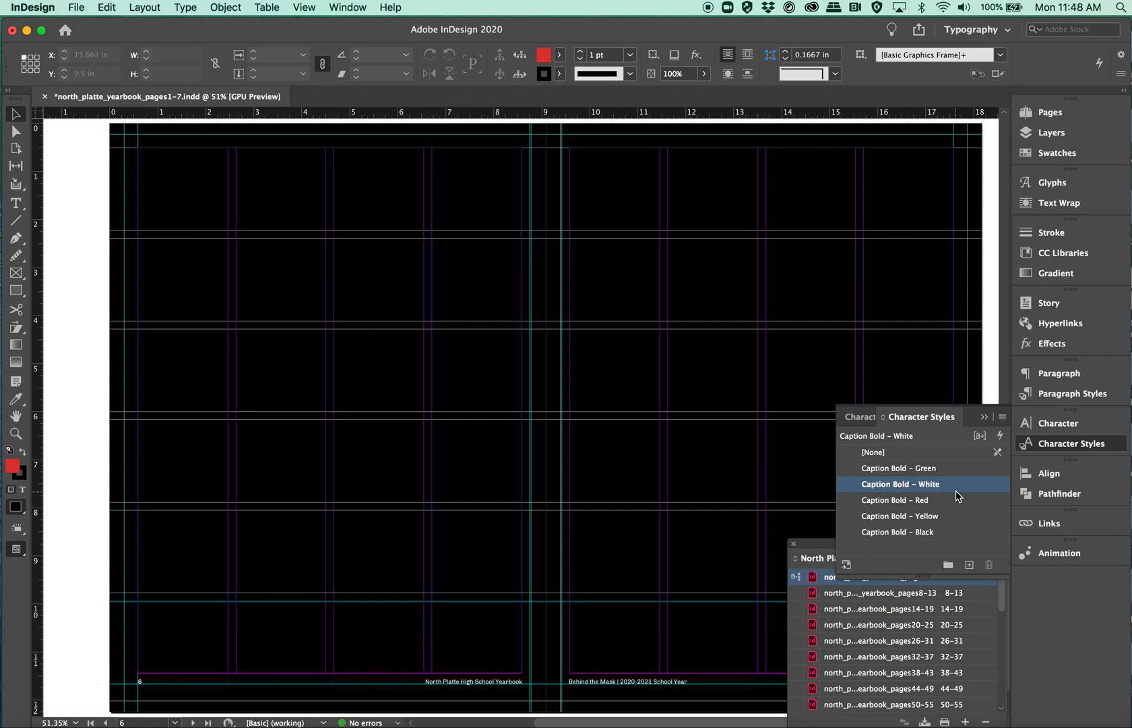
{"action": "key", "text": "super+s"}
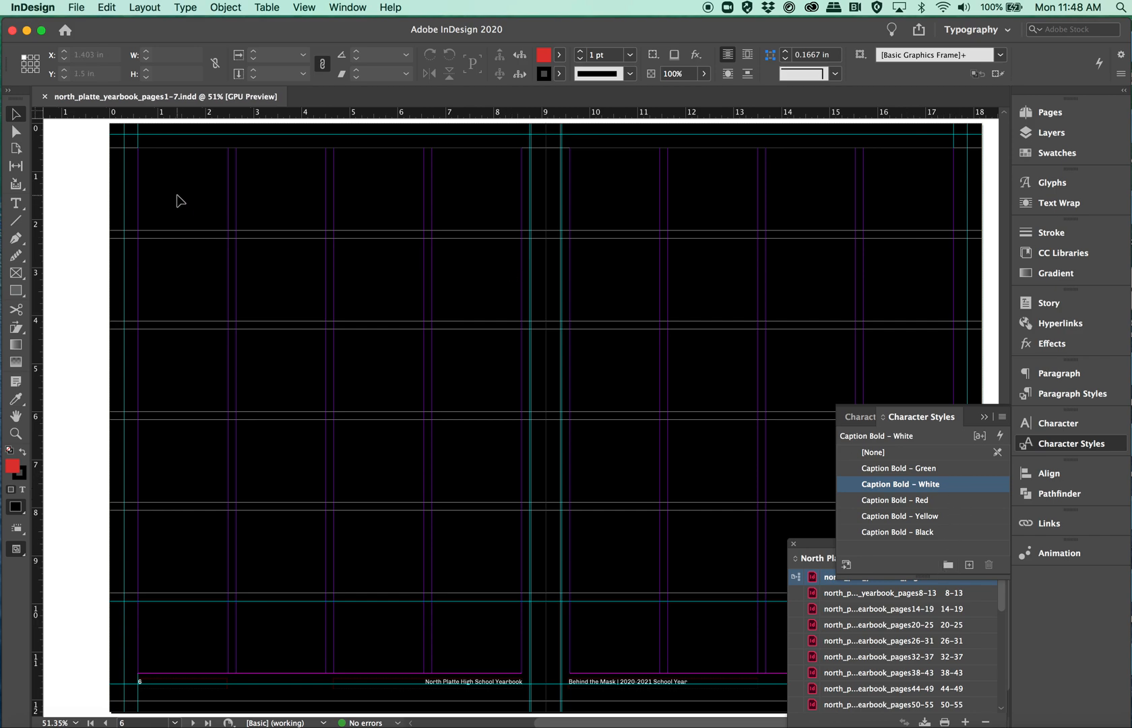
Step: Select all the other documents in the North Platte Yearbook book and synchronize them with the style source
{"action": "left_click", "coordinate": [984, 416]}
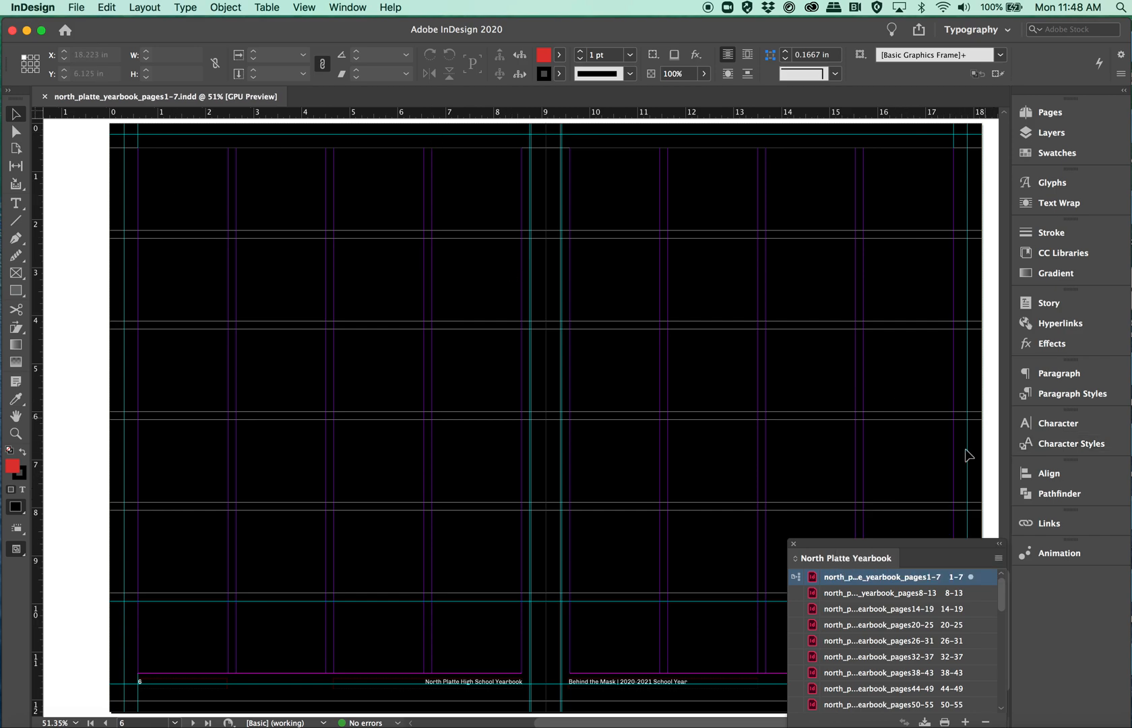
{"action": "left_click", "coordinate": [852, 597]}
{"action": "scroll", "coordinate": [859, 657], "scroll_direction": "down", "scroll_amount": 10}
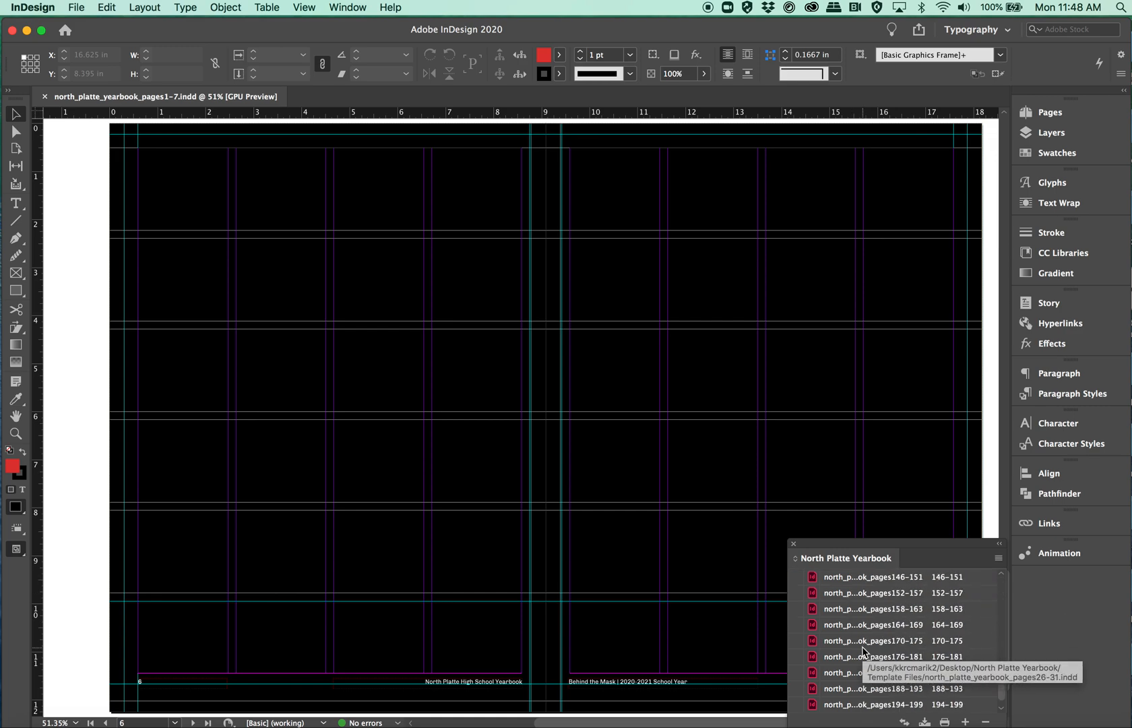
{"action": "left_click", "coordinate": [836, 704], "text": "shift"}
{"action": "scroll", "coordinate": [876, 638], "scroll_direction": "up", "scroll_amount": 10}
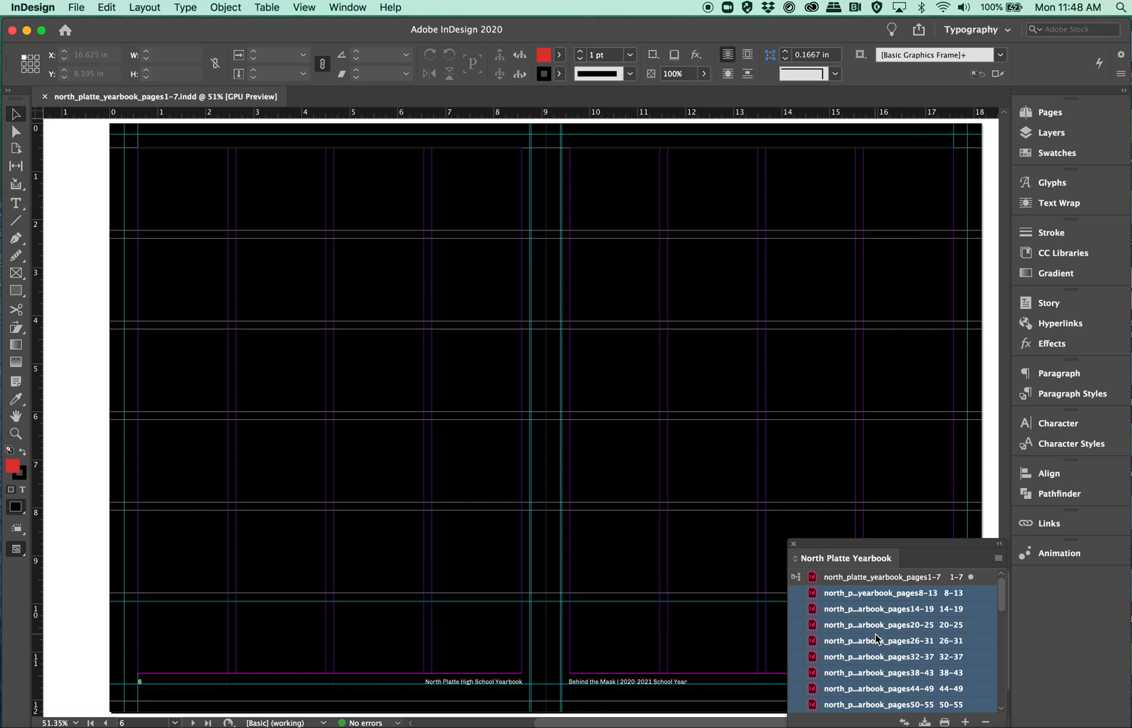
{"action": "scroll", "coordinate": [876, 638], "scroll_direction": "down", "scroll_amount": 10}
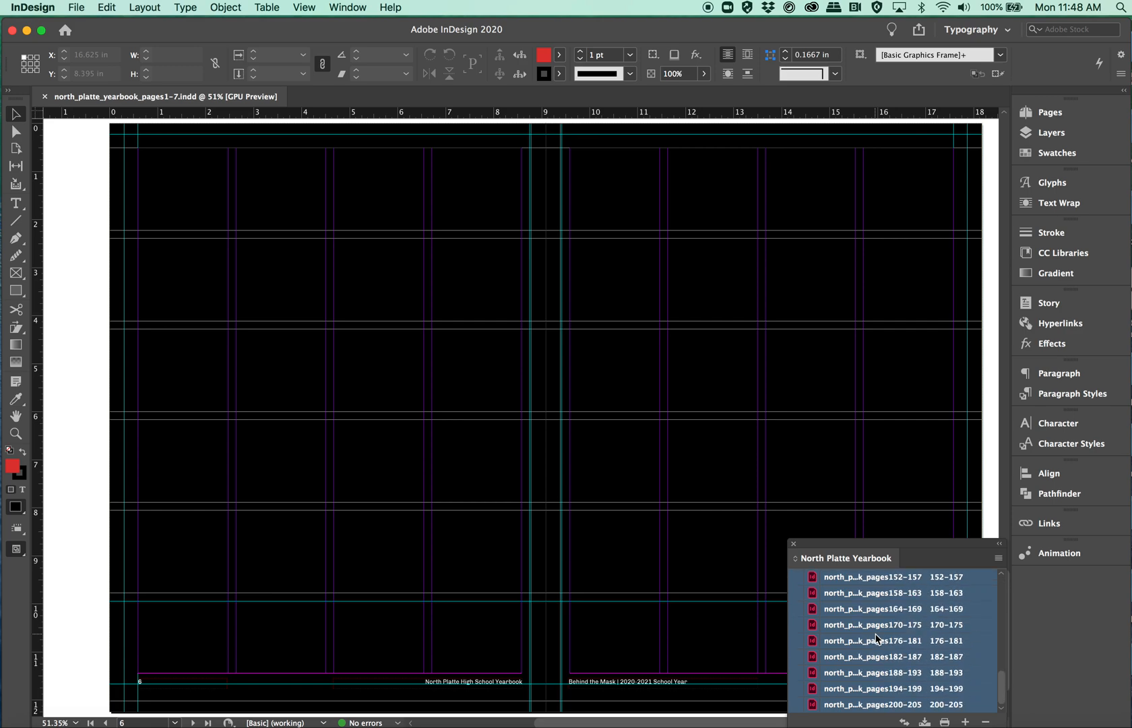
{"action": "left_click", "coordinate": [903, 722]}
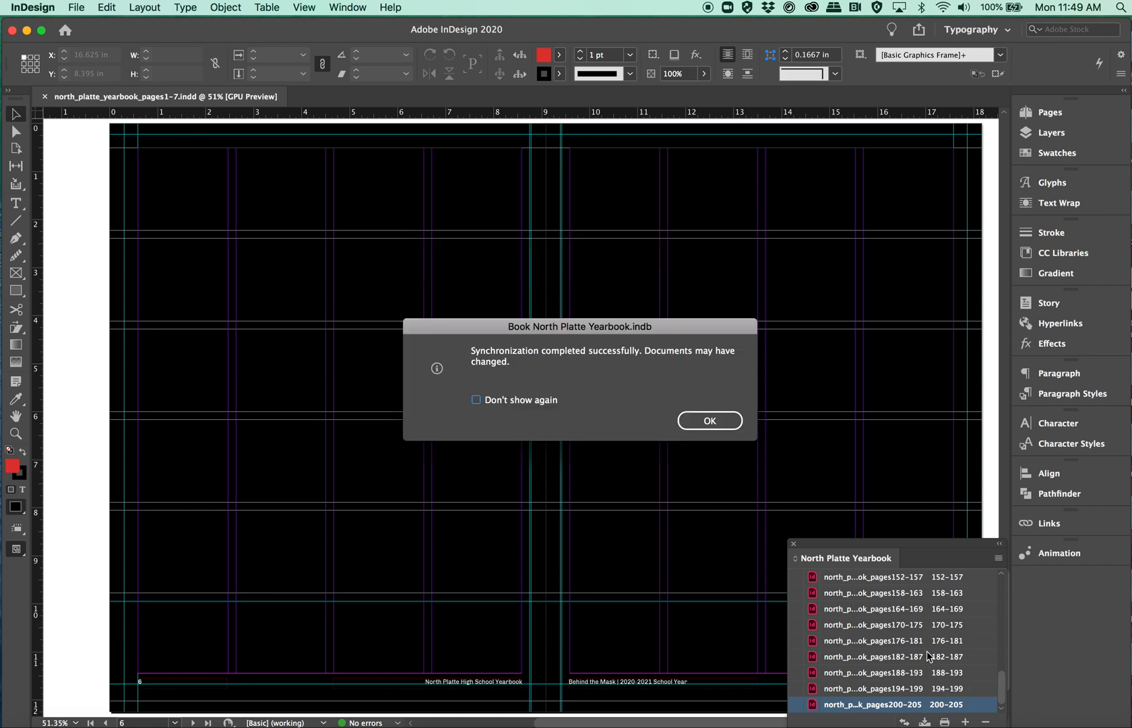
{"action": "left_click", "coordinate": [711, 420]}
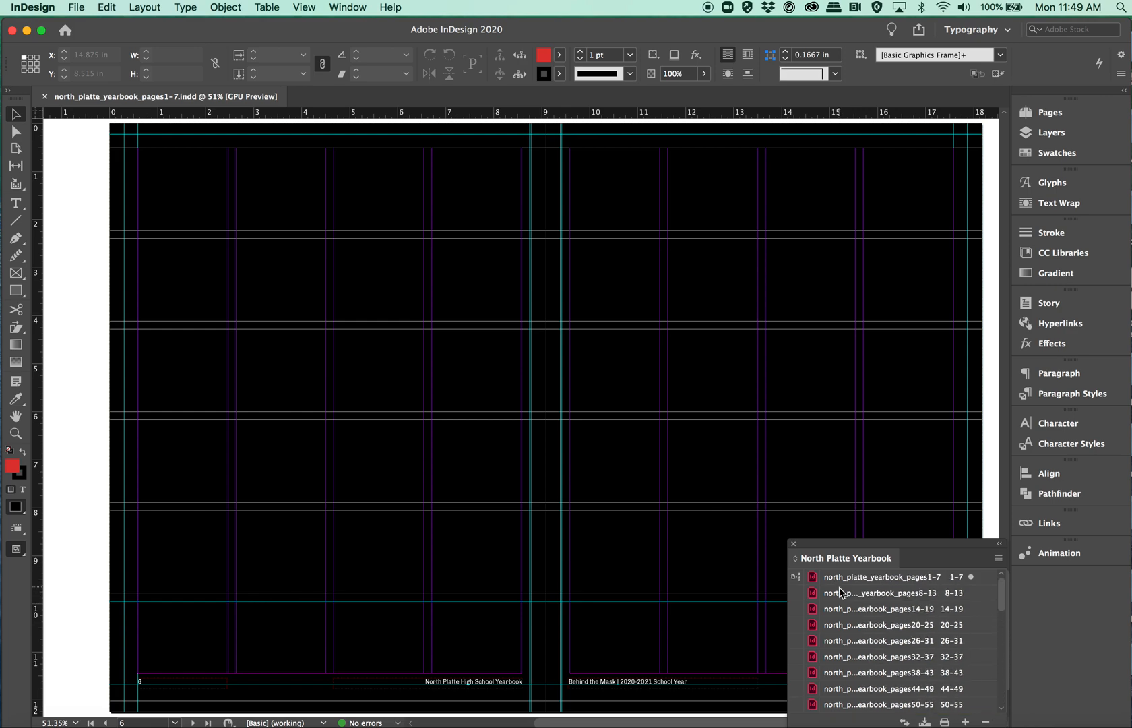
Step: Open the pages 32–37 document from the book and check its character styles
{"action": "left_click", "coordinate": [851, 658]}
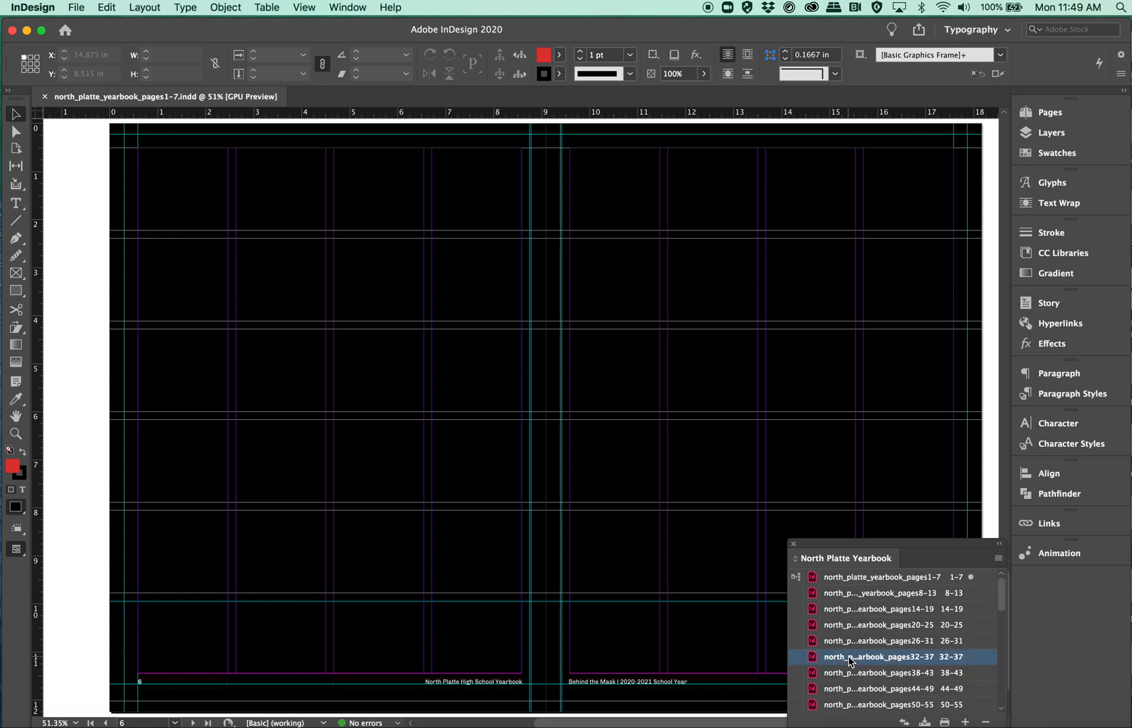
{"action": "double_click", "coordinate": [851, 657]}
{"action": "scroll", "coordinate": [930, 354], "scroll_direction": "right", "scroll_amount": 5}
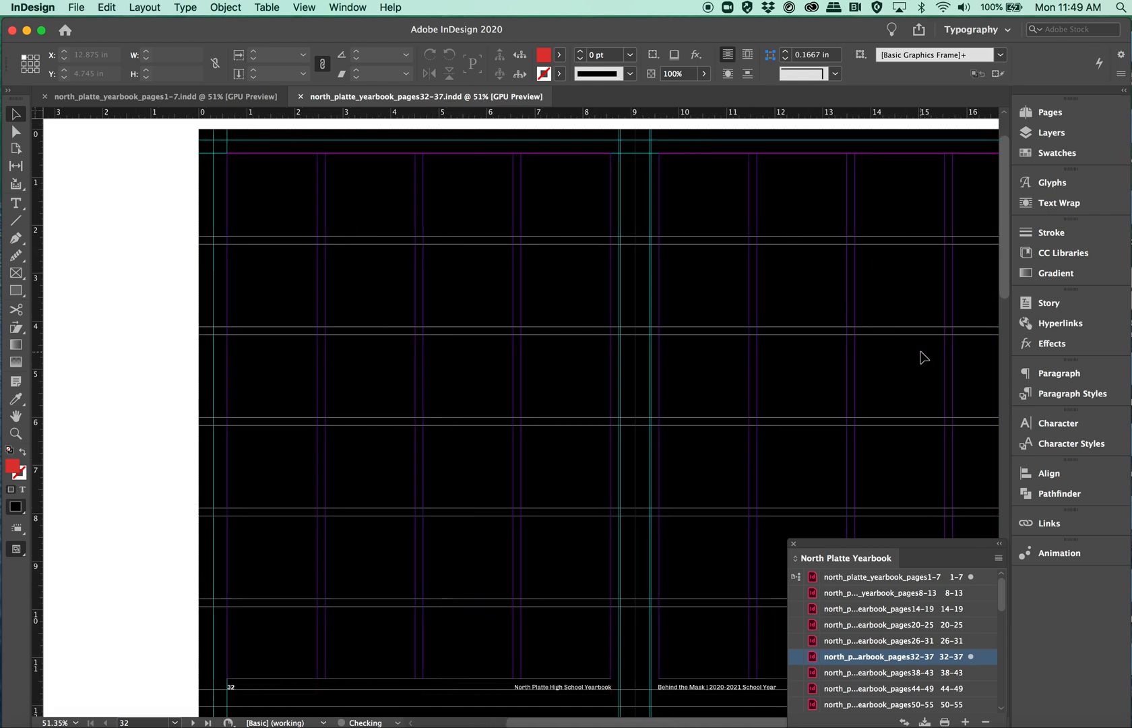
{"action": "scroll", "coordinate": [924, 358], "scroll_direction": "down", "scroll_amount": 1}
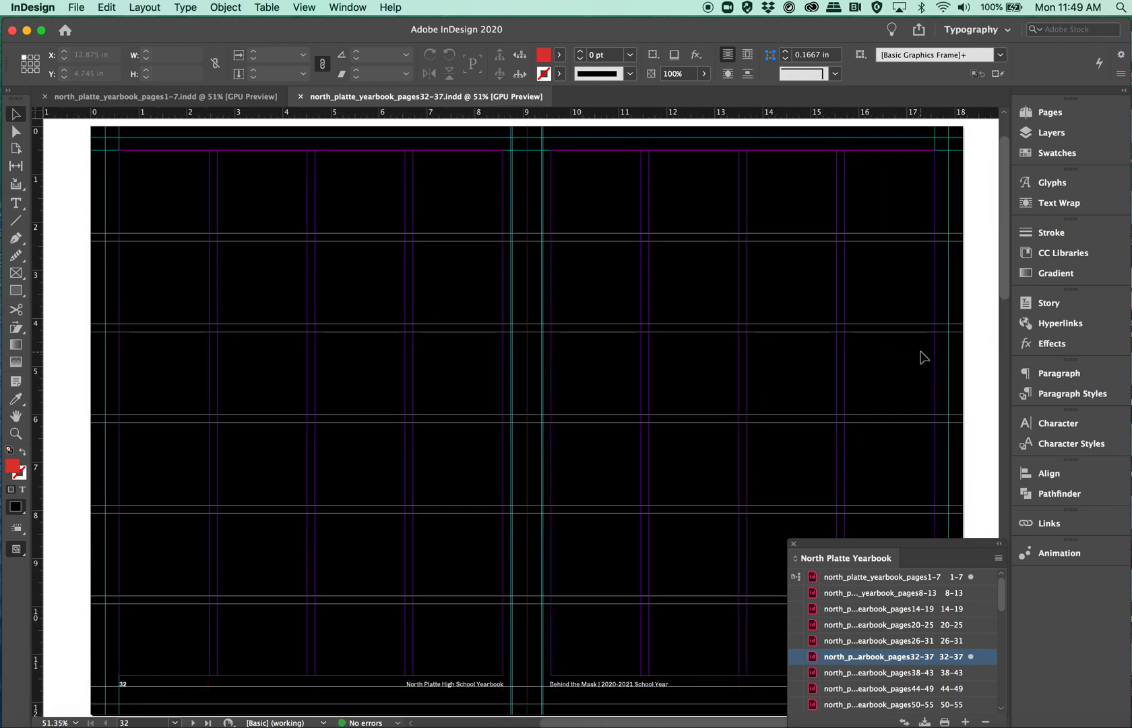
{"action": "left_click", "coordinate": [1075, 443]}
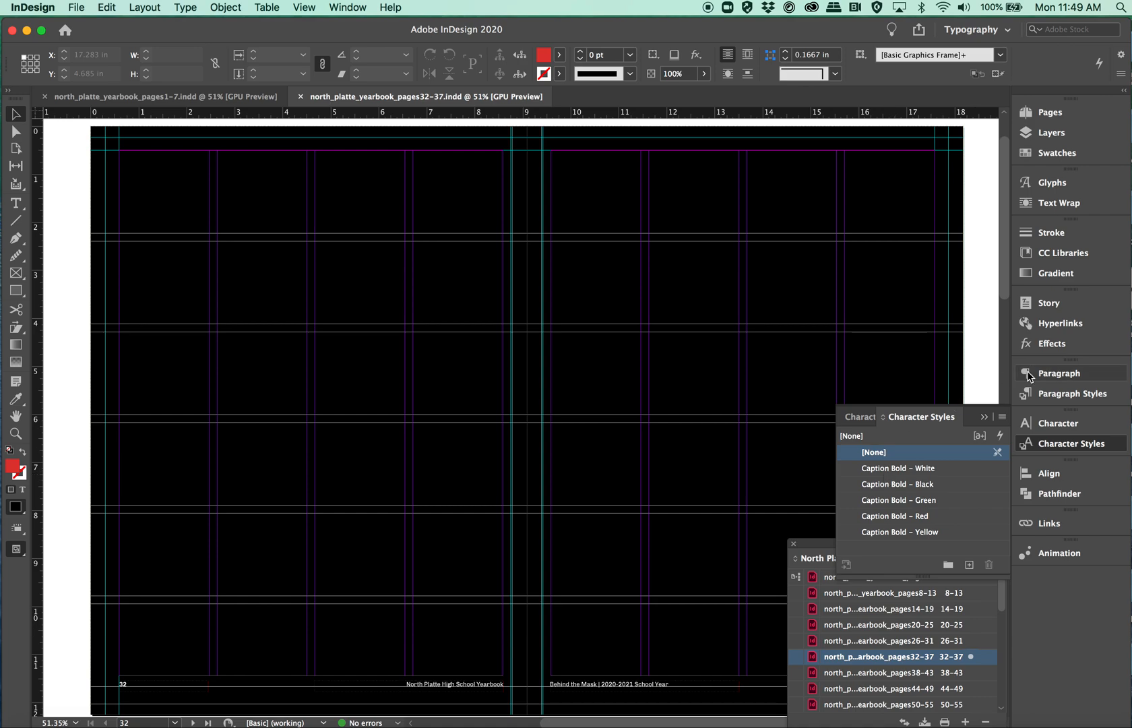
{"action": "left_click", "coordinate": [981, 417]}
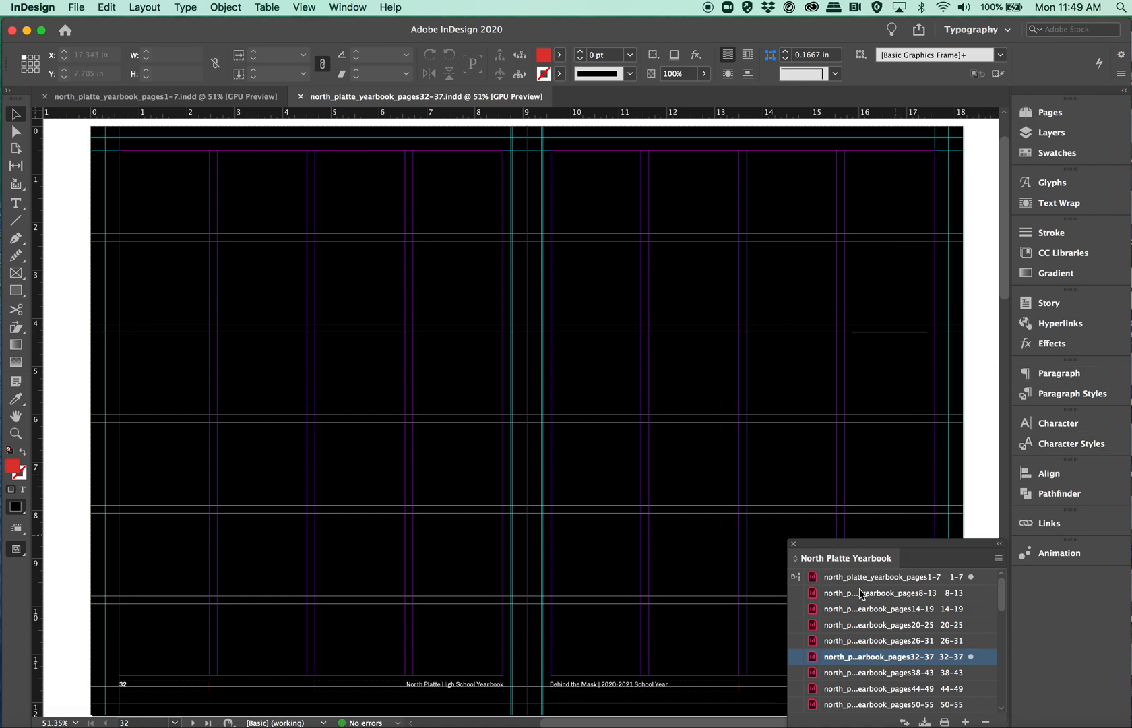